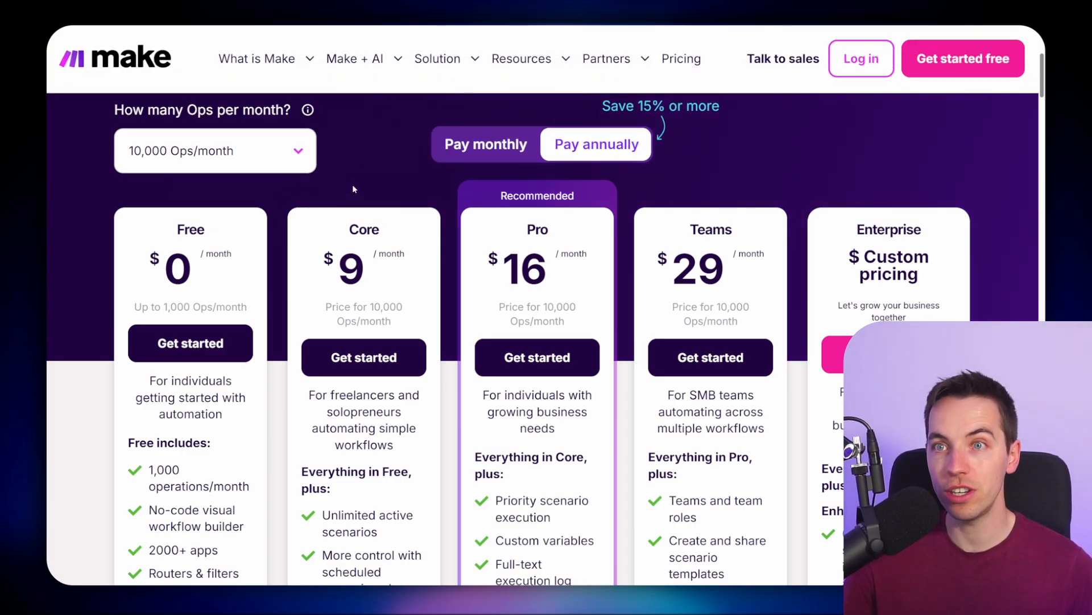
- Choose 40,000 Ops/month in the pricing page's operations selector
click(307, 166)
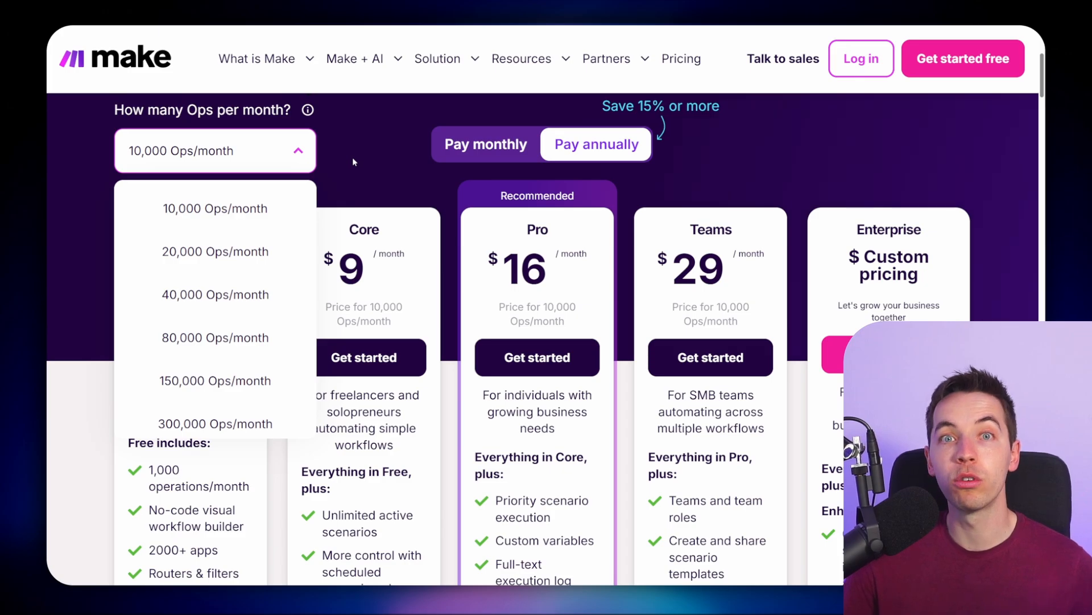
click(274, 299)
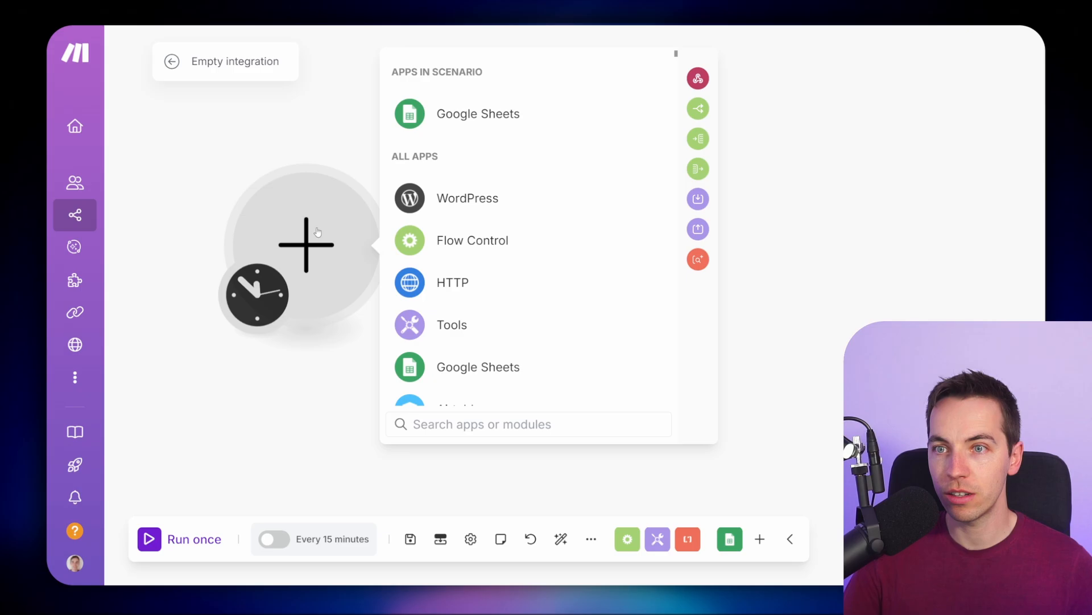
- Add a Google Sheets Search Rows module as the first module of the new scenario
text(google)
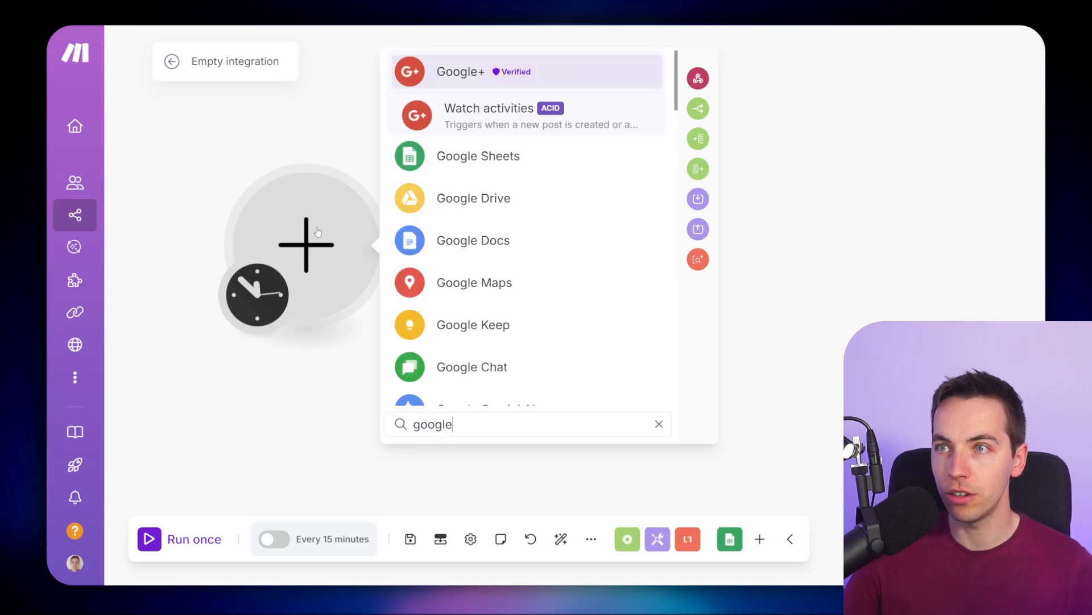
click(447, 162)
scroll(521, 219, down, 5)
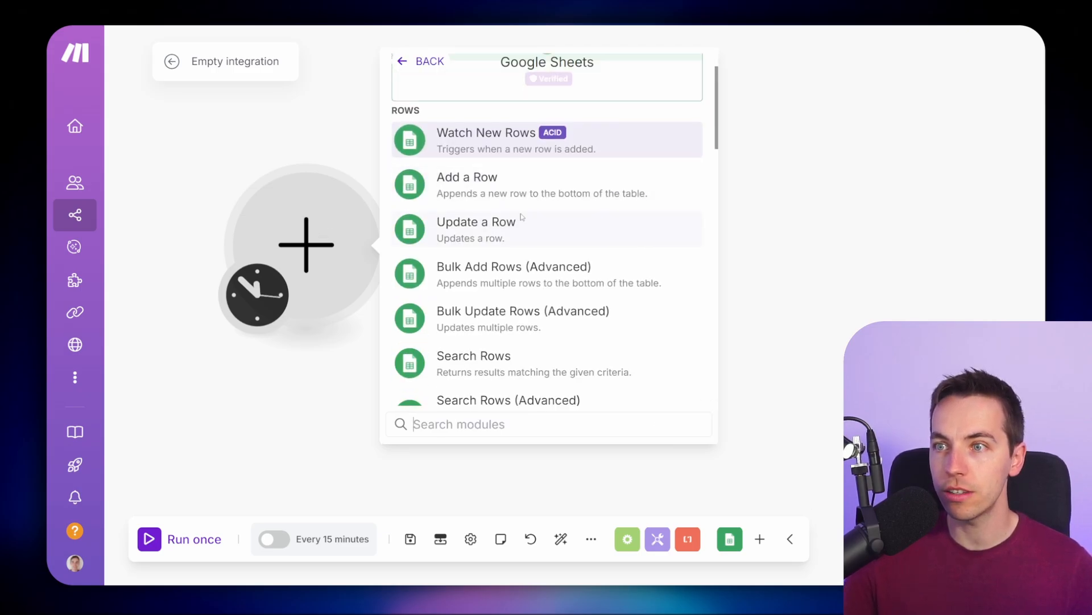
scroll(530, 218, up, 2)
click(519, 155)
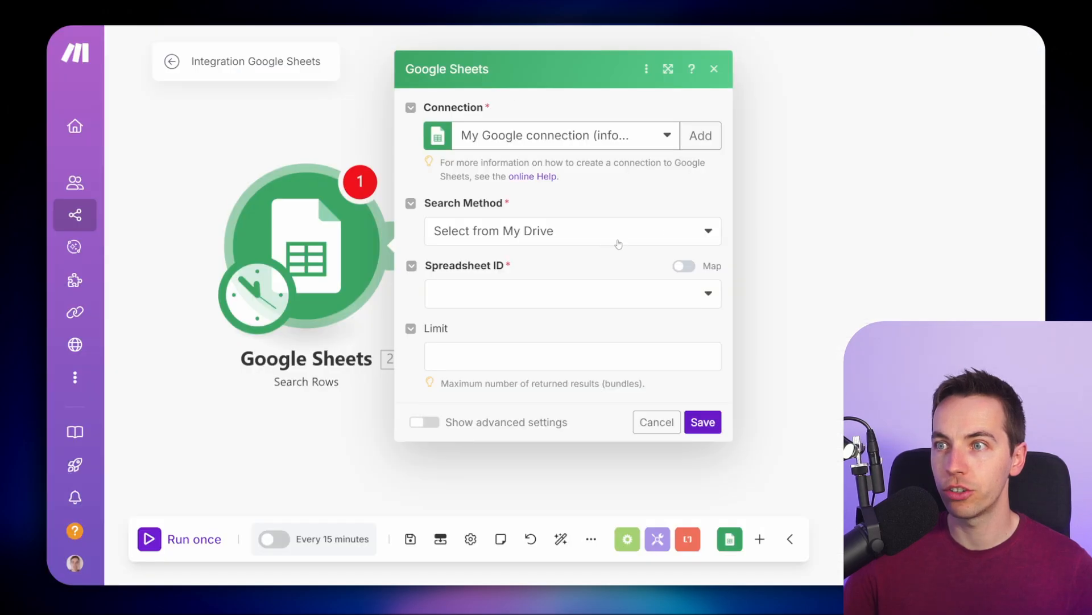
- Set the Search Rows spreadsheet to Orders and sheet to Orders, then save the module and the scenario
click(615, 237)
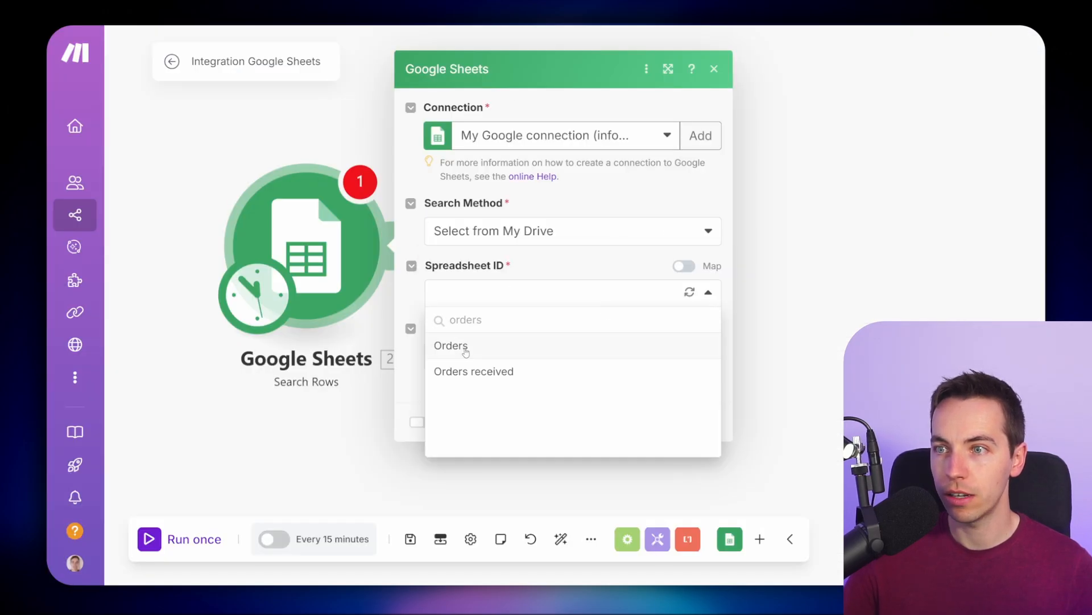
click(465, 347)
click(506, 340)
click(496, 368)
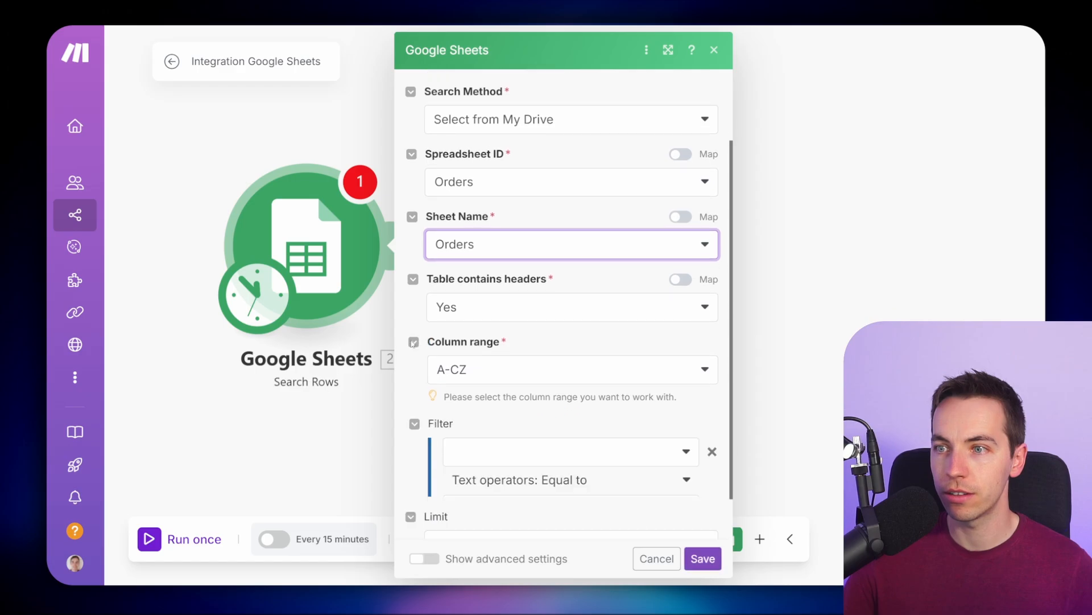
click(703, 559)
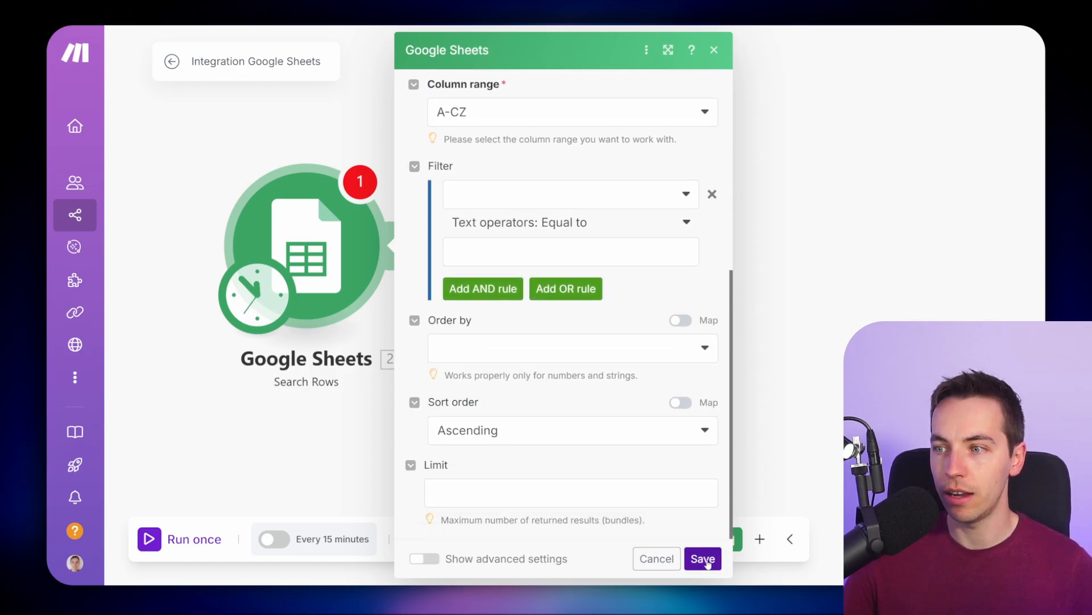
click(411, 539)
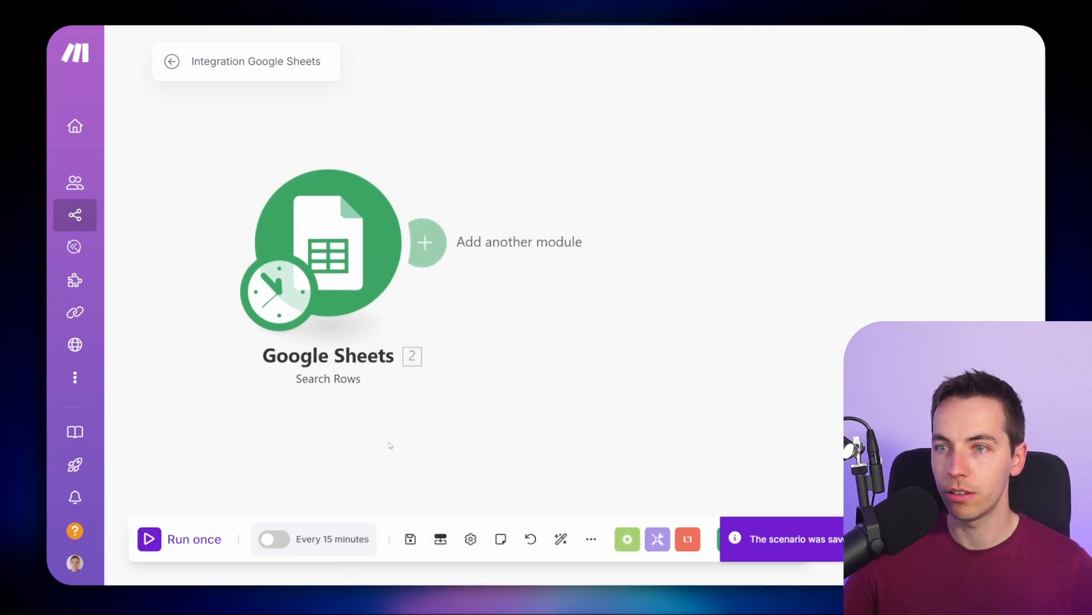
- Run the scenario once and inspect the Search Rows output bundles
click(196, 538)
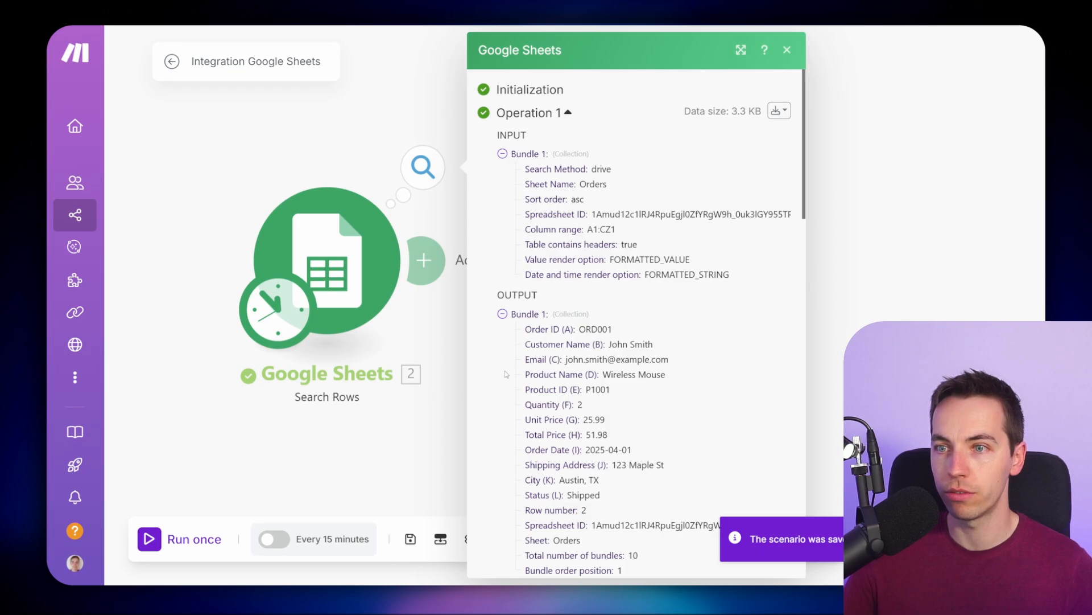
scroll(506, 374, down, 10)
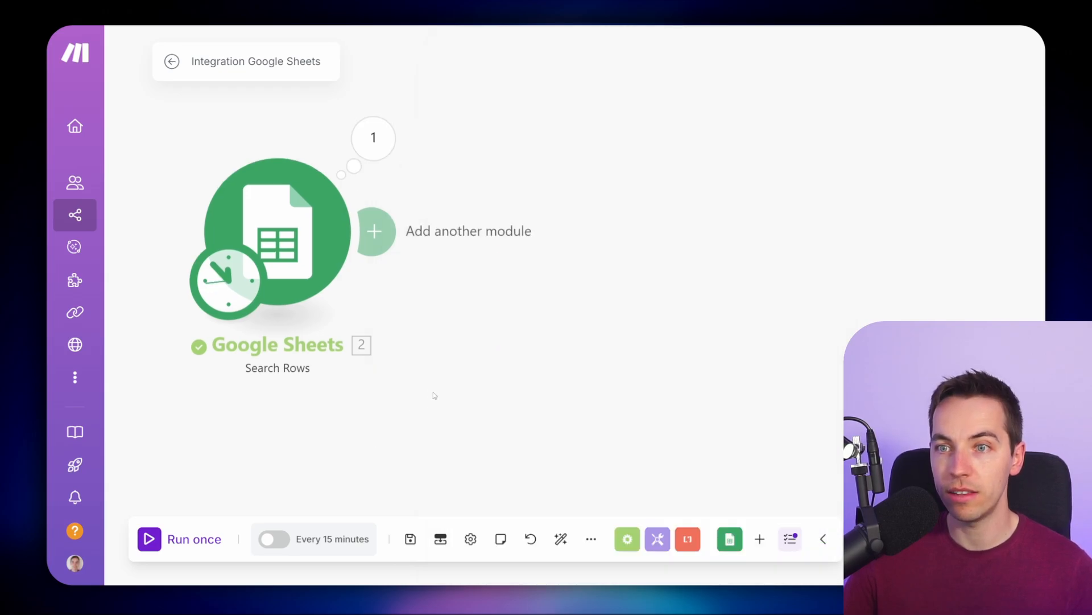
- Reopen the Search Rows module settings to review its filter and sort options
scroll(434, 394, down, 2)
drag(417, 387, 473, 402)
click(356, 270)
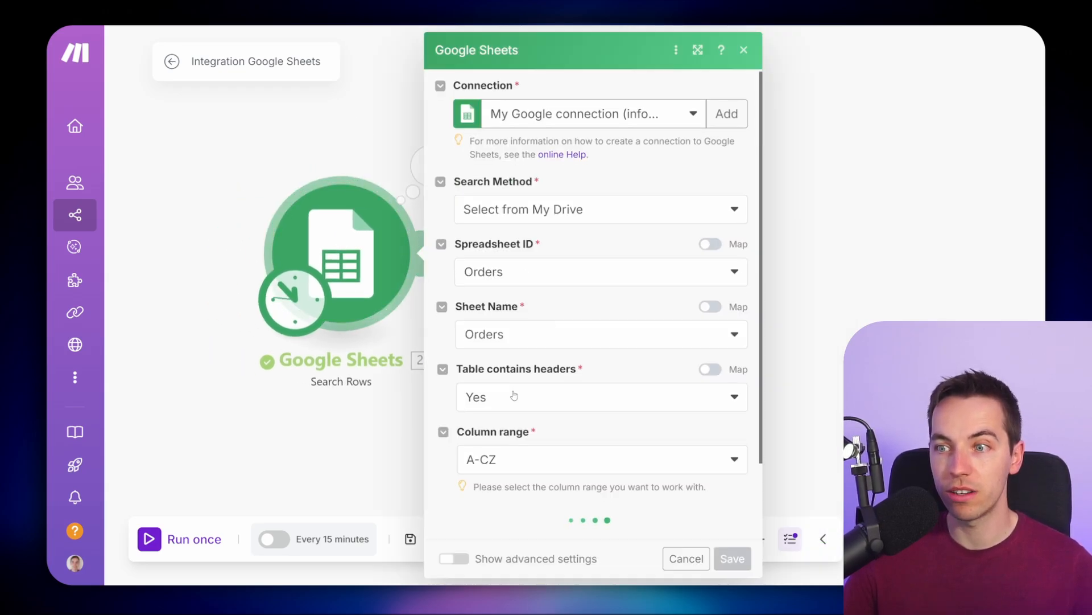
scroll(514, 395, down, 5)
scroll(503, 369, up, 1)
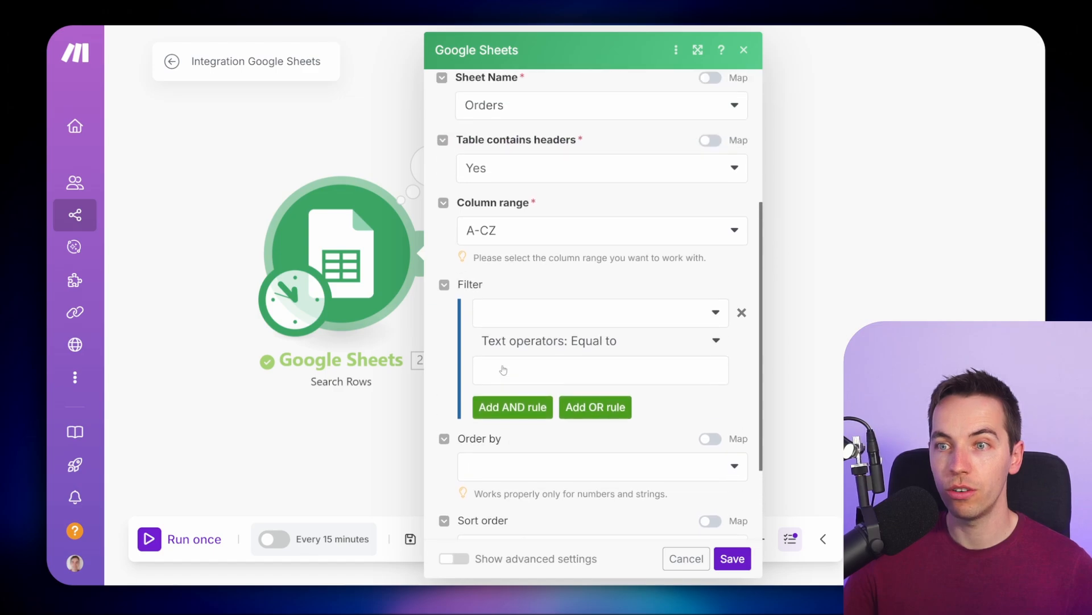
scroll(503, 369, up, 1)
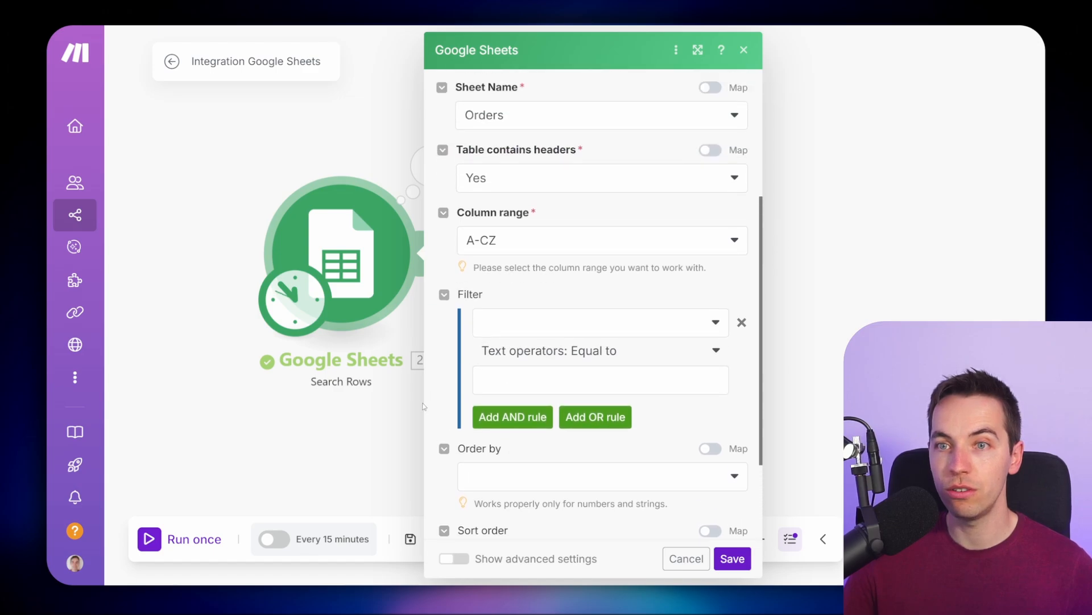
click(373, 434)
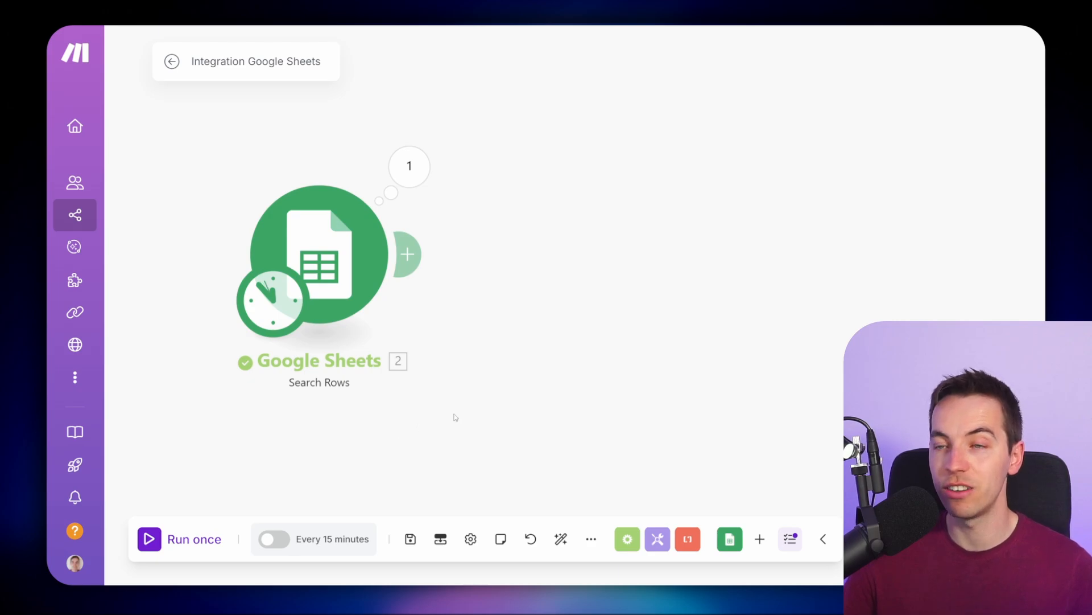
- Add a Google Sheets Add a Row module after the Search Rows module
scroll(455, 417, up, 1)
drag(439, 436, 471, 400)
scroll(443, 356, down, 1)
drag(531, 375, 396, 372)
click(317, 231)
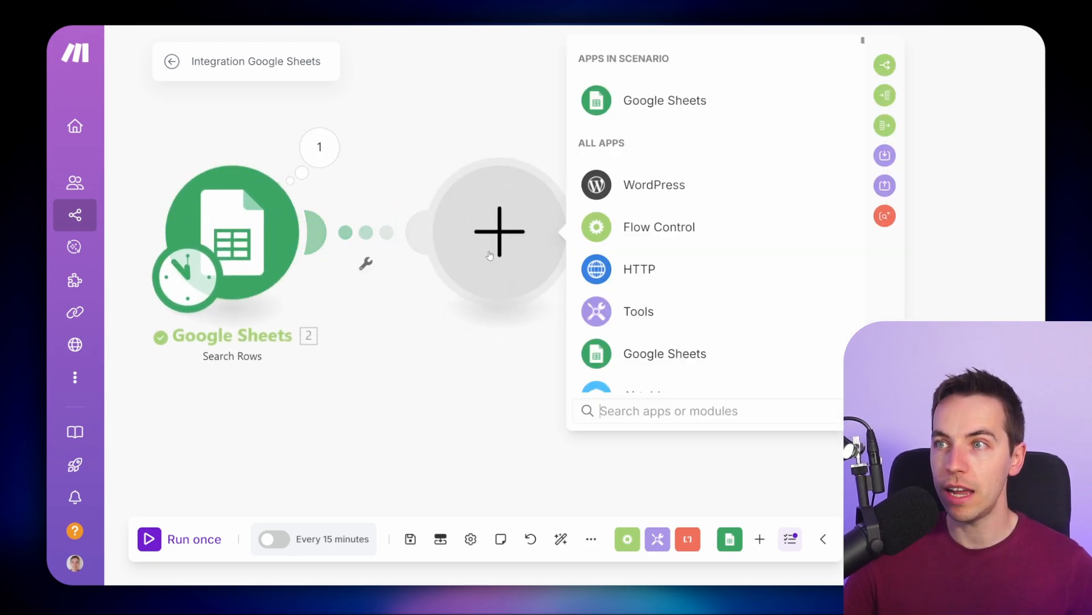
click(640, 105)
scroll(724, 238, down, 1)
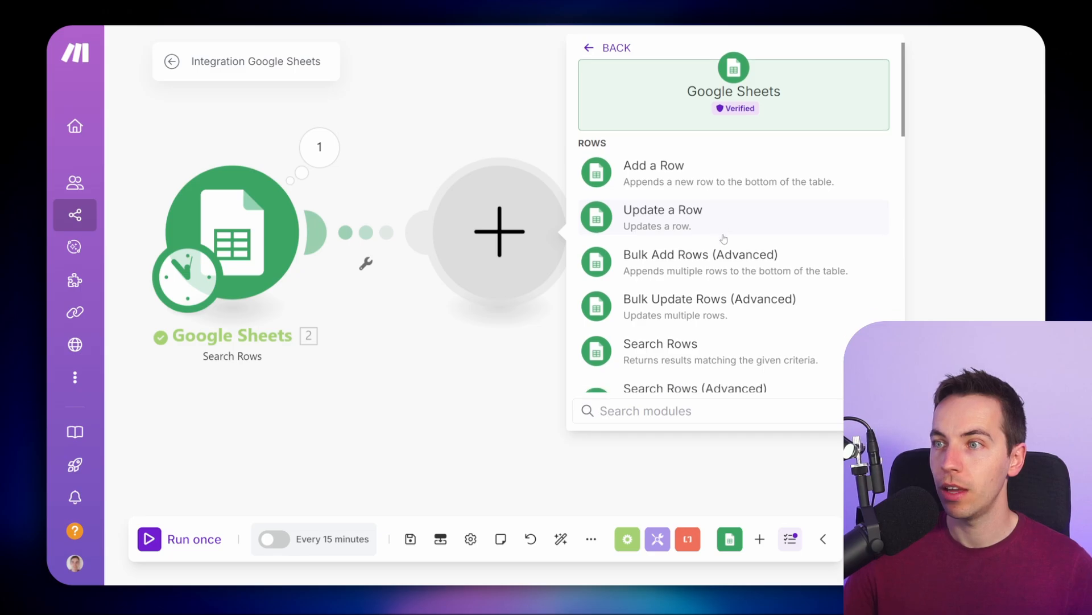
scroll(711, 251, down, 2)
scroll(711, 250, up, 2)
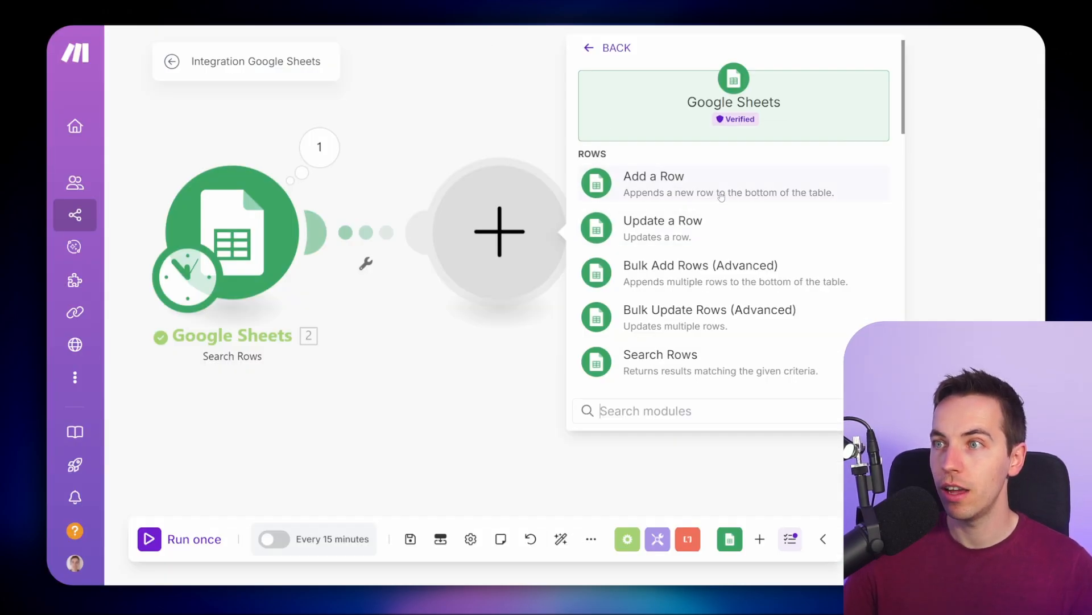
click(719, 190)
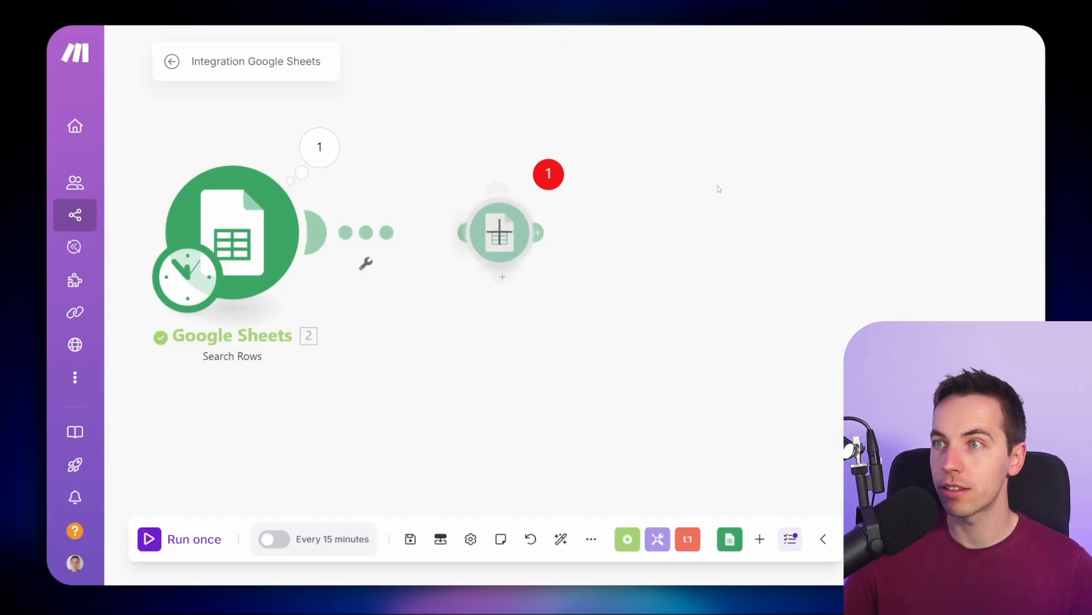
- Configure Add a Row to use My Drive, the Orders received spreadsheet, and Sheet1
click(634, 277)
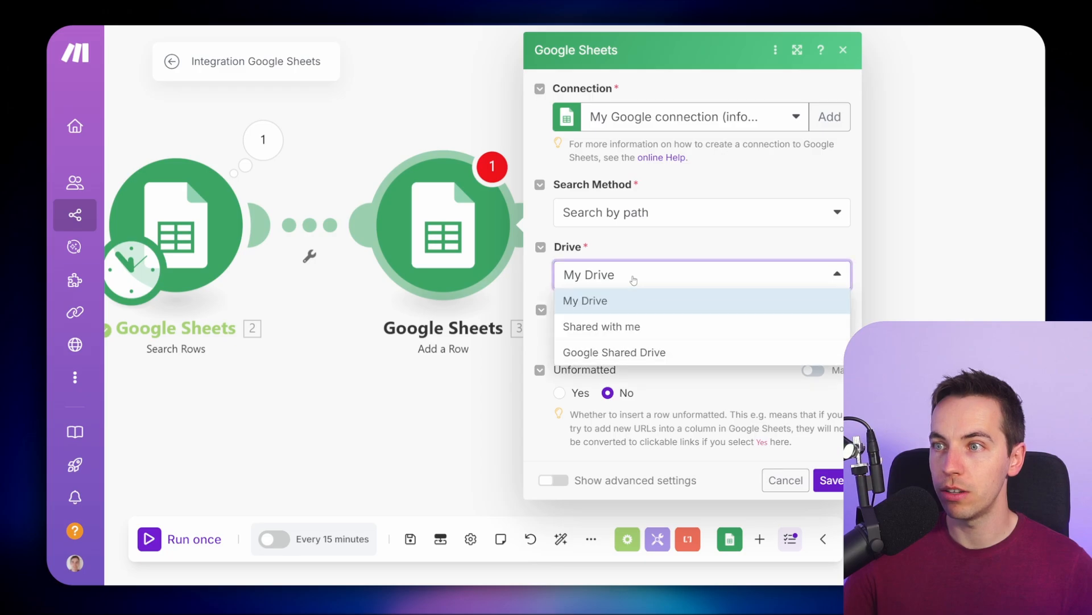
click(642, 300)
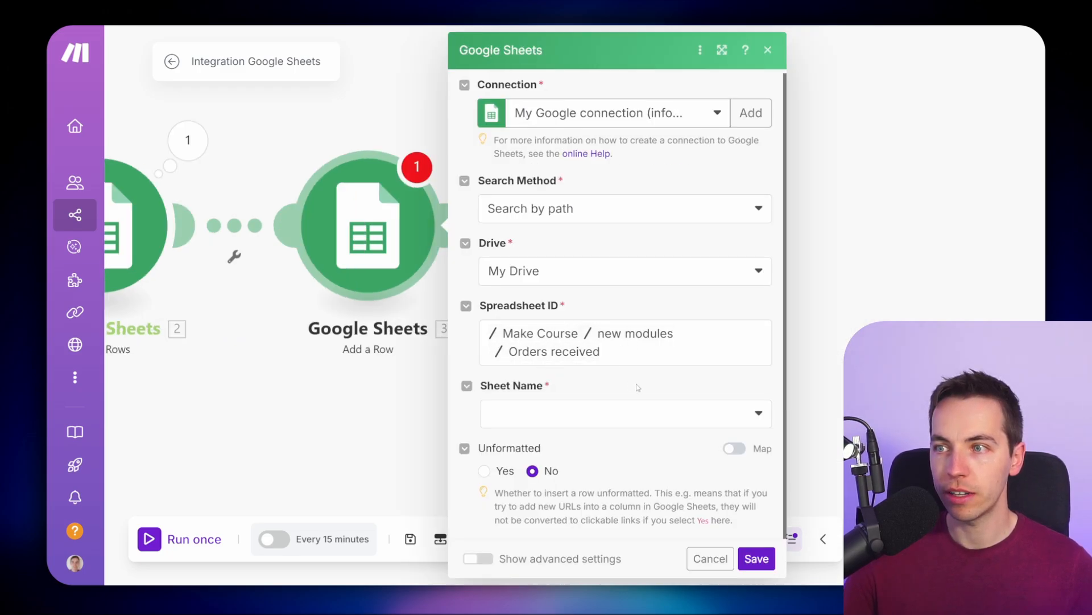
click(656, 357)
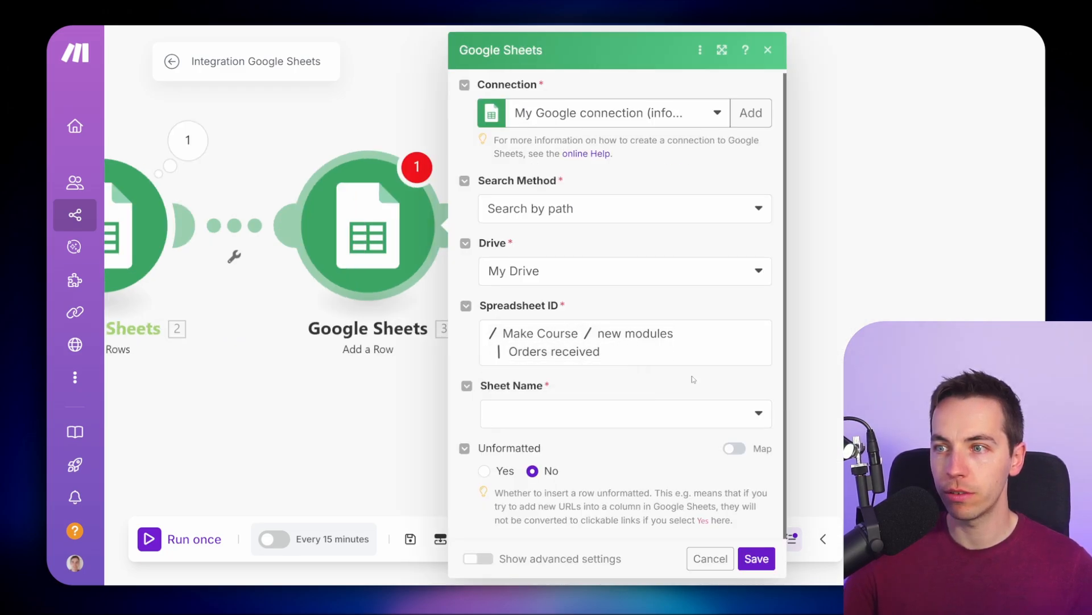
click(658, 414)
click(580, 417)
scroll(639, 375, down, 1)
scroll(634, 376, down, 4)
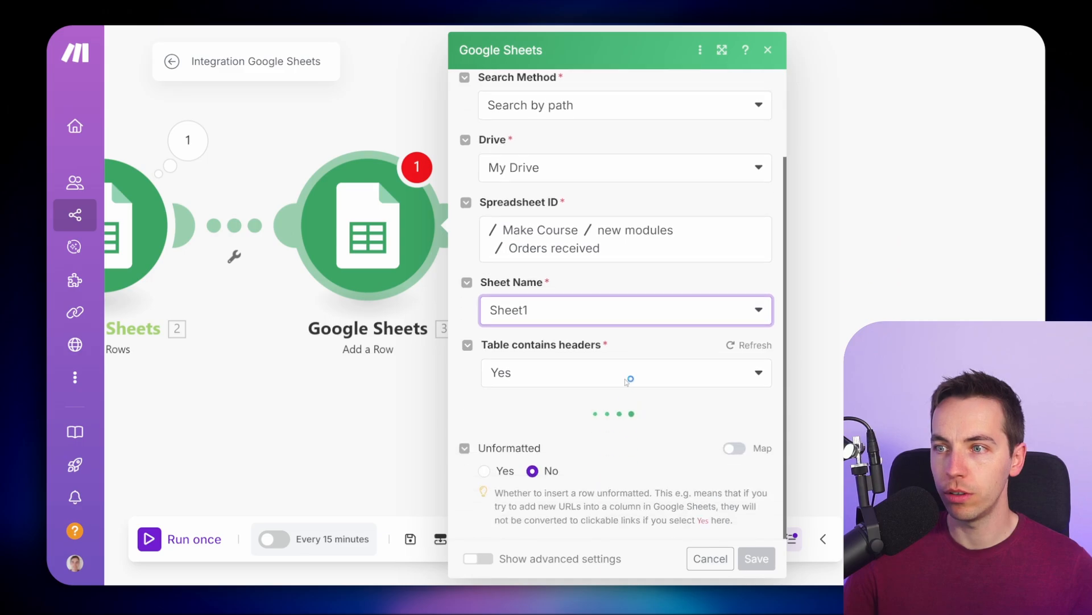
- Map Order ID (A) to the Order ID column and Total Price (H) to the Total Price column, then save
click(599, 327)
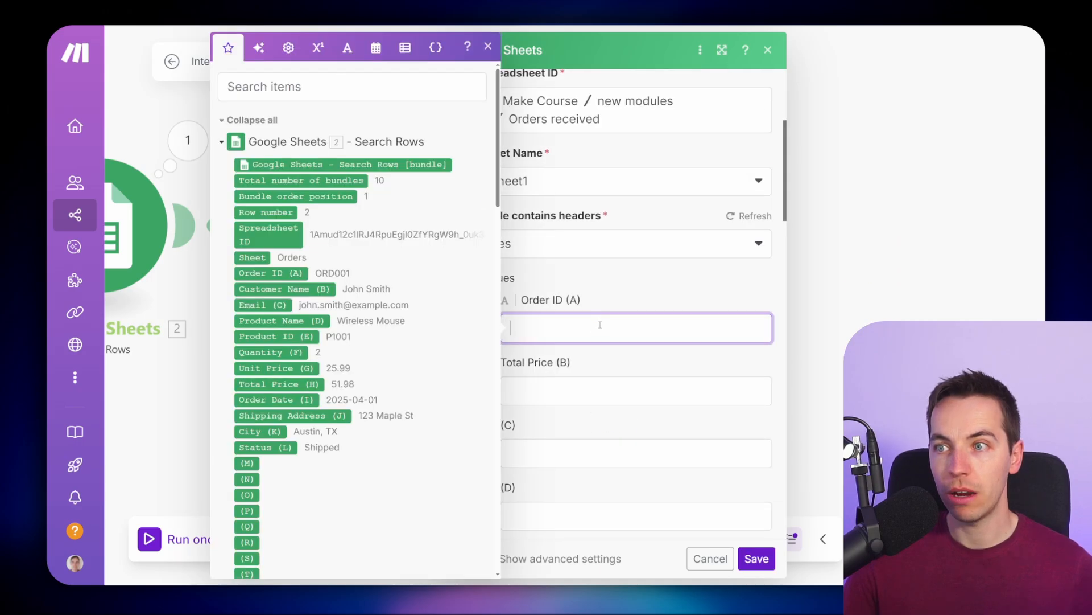
click(268, 275)
key(Tab)
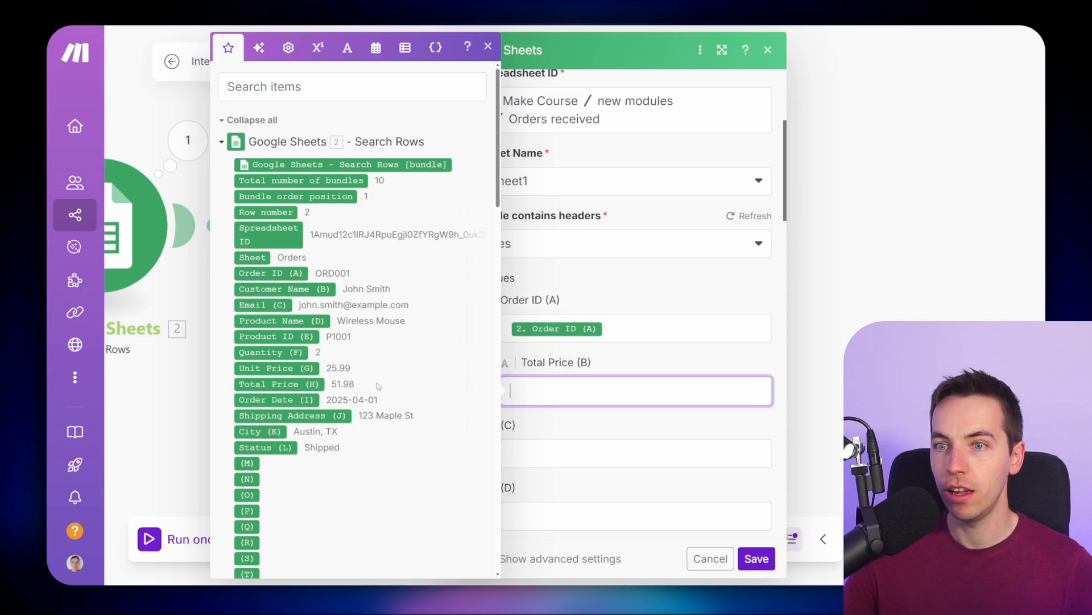
click(302, 384)
click(757, 559)
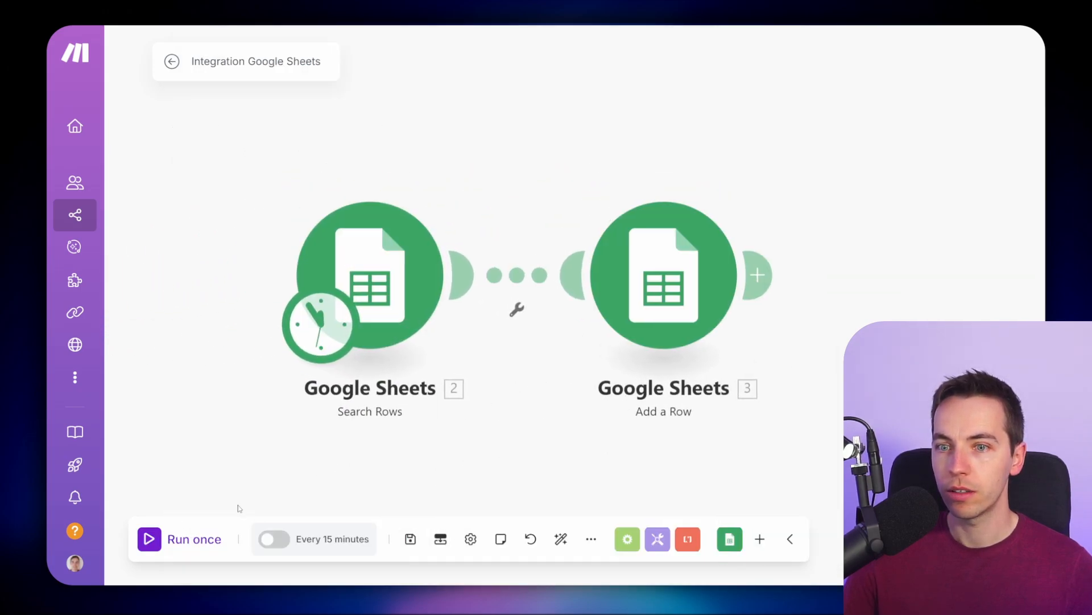
- Run the scenario once
click(155, 540)
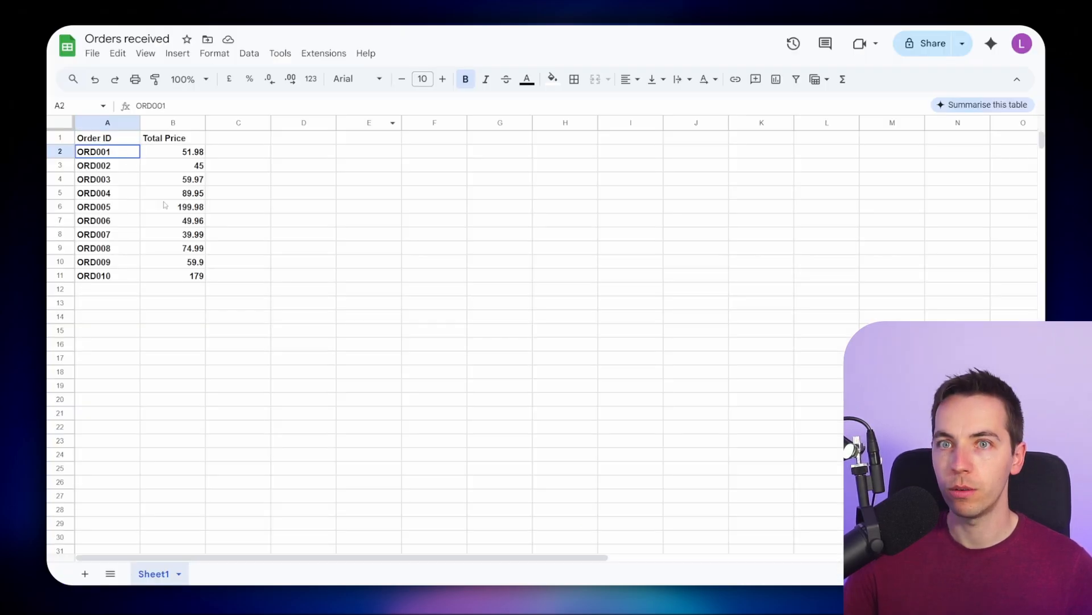
drag(90, 149, 182, 275)
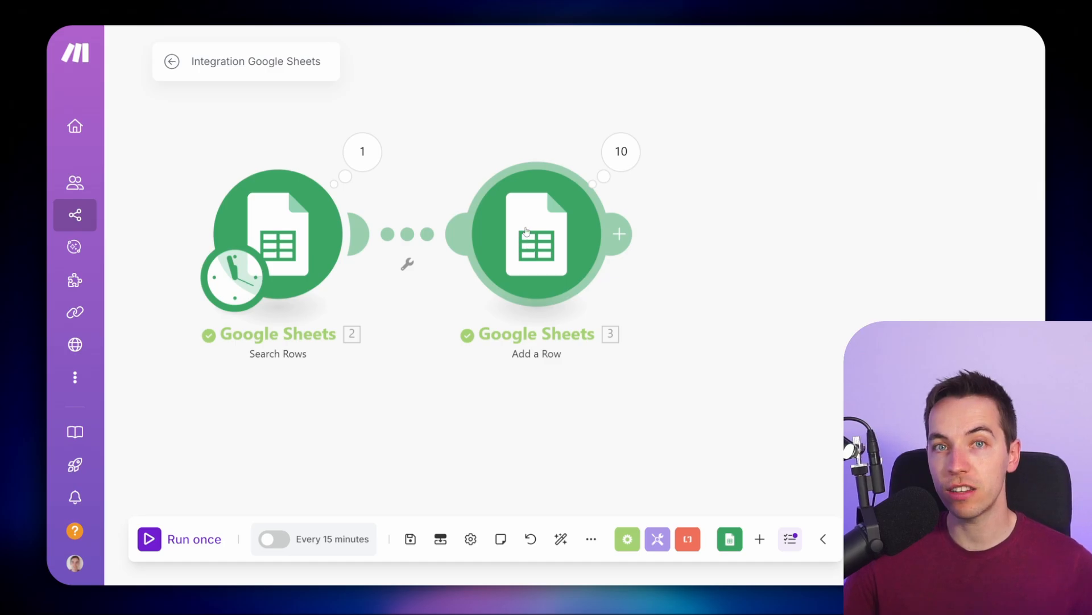
- Replace the Add a Row module with a Google Sheets Bulk Add Rows (Advanced) module
right_click(526, 231)
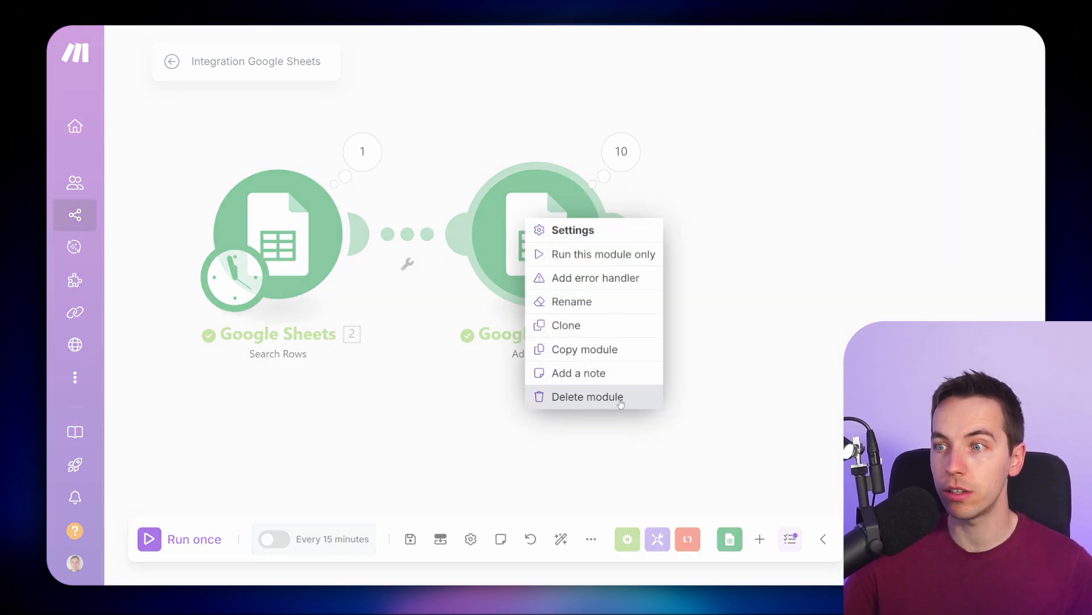
click(598, 393)
click(361, 234)
click(734, 102)
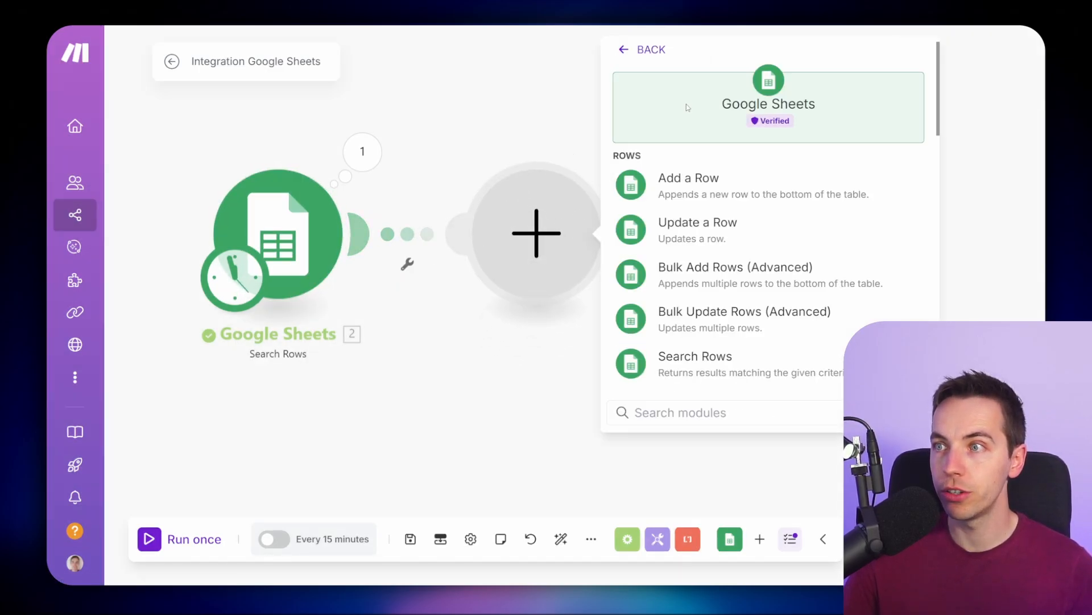
scroll(772, 251, down, 1)
click(768, 238)
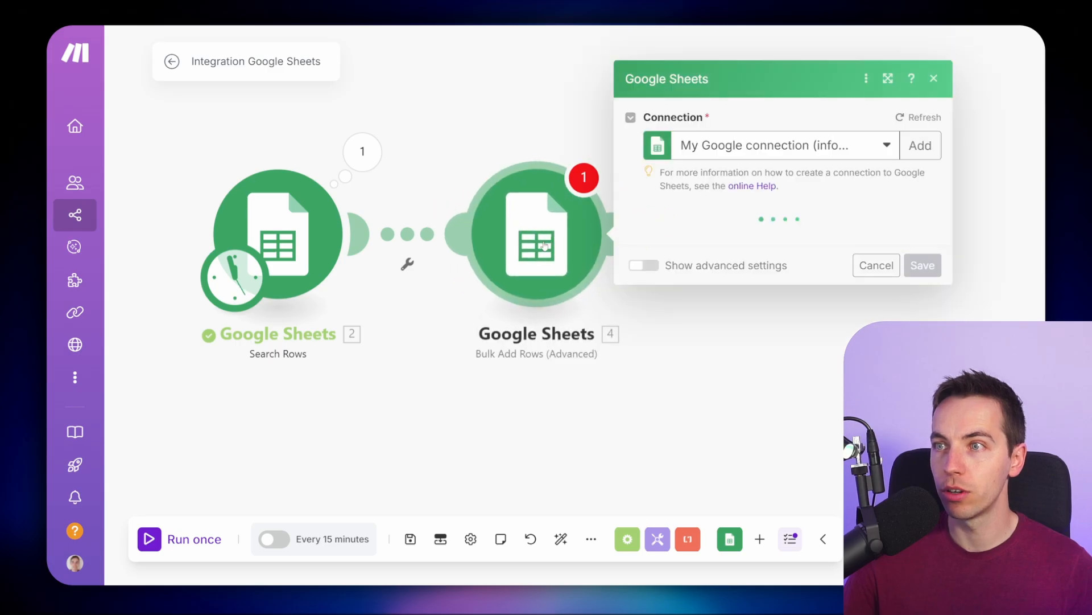
- Fill the Bulk Add Rows spreadsheet ID using the ID Finder with the keywords "orders received"
click(766, 205)
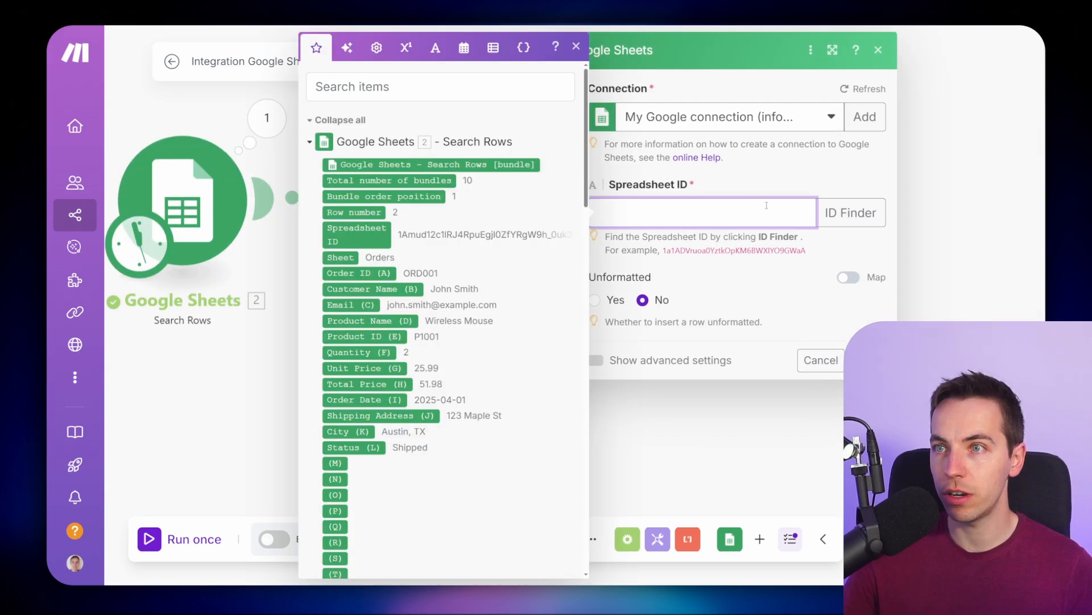
click(851, 212)
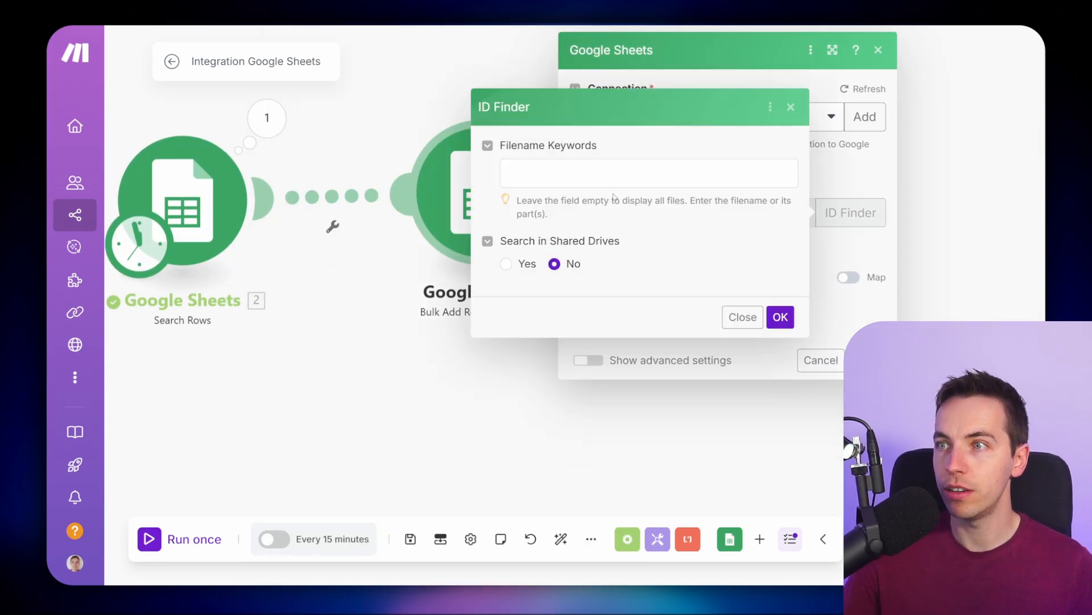
text(orders re)
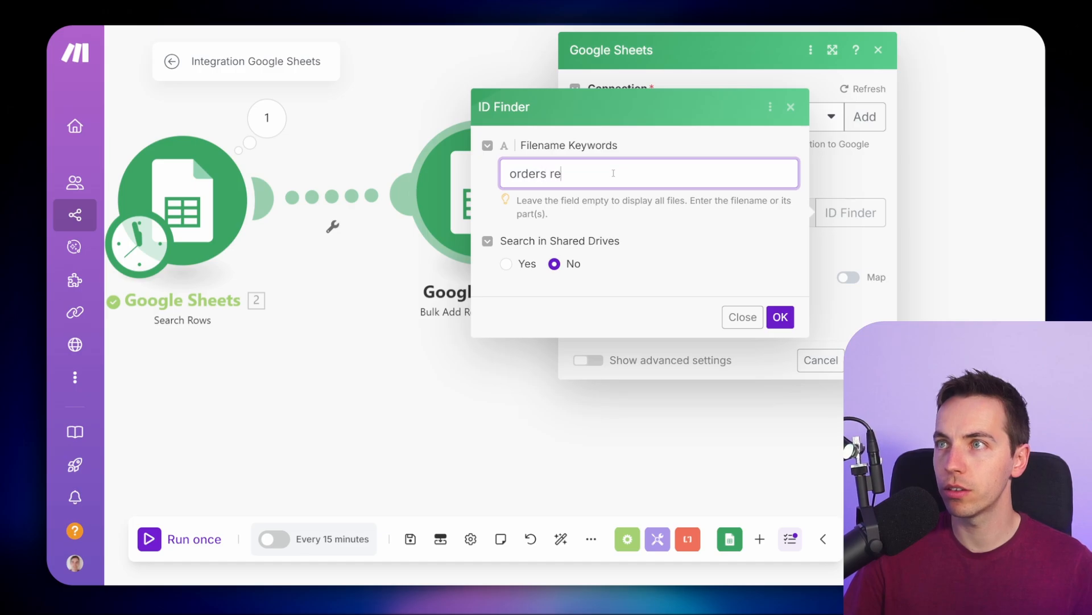
text(ceived)
click(780, 316)
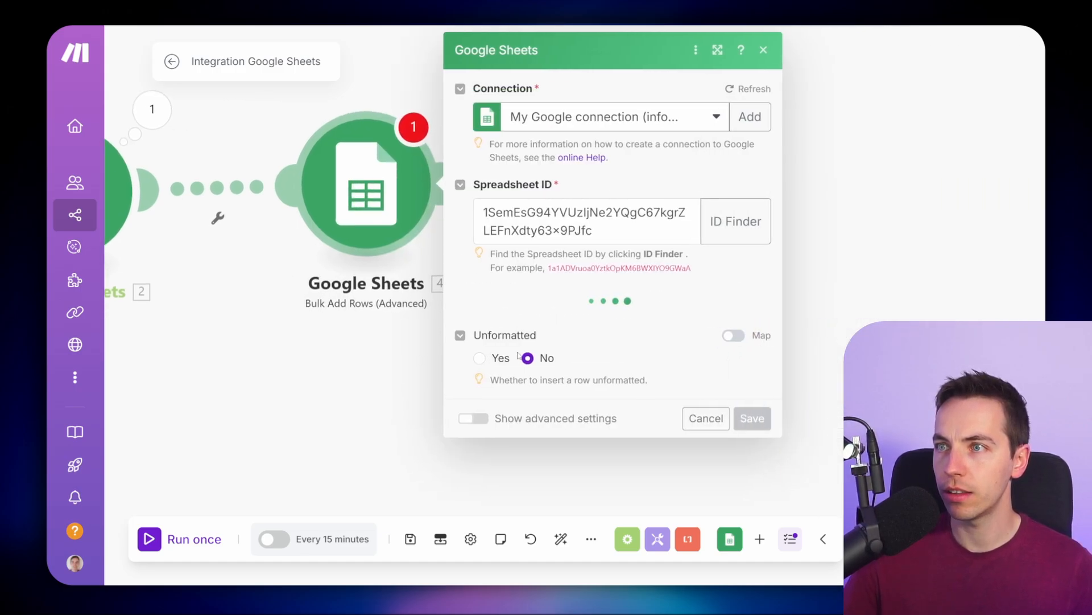
- Choose Sheet1 as the Bulk Add Rows sheet name from the list instead of mapping it
click(620, 320)
click(702, 300)
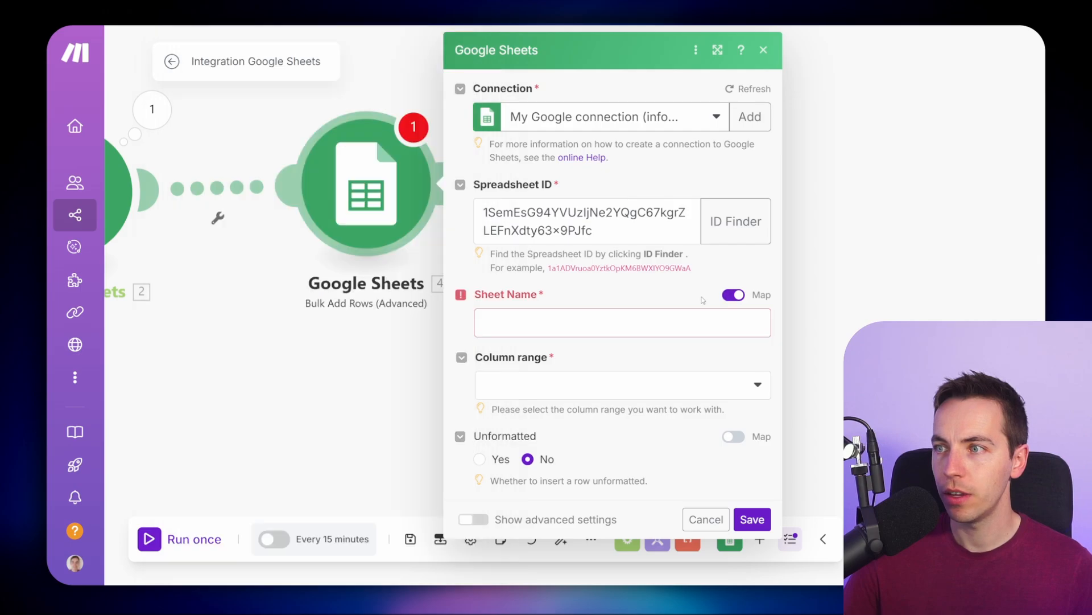
click(734, 295)
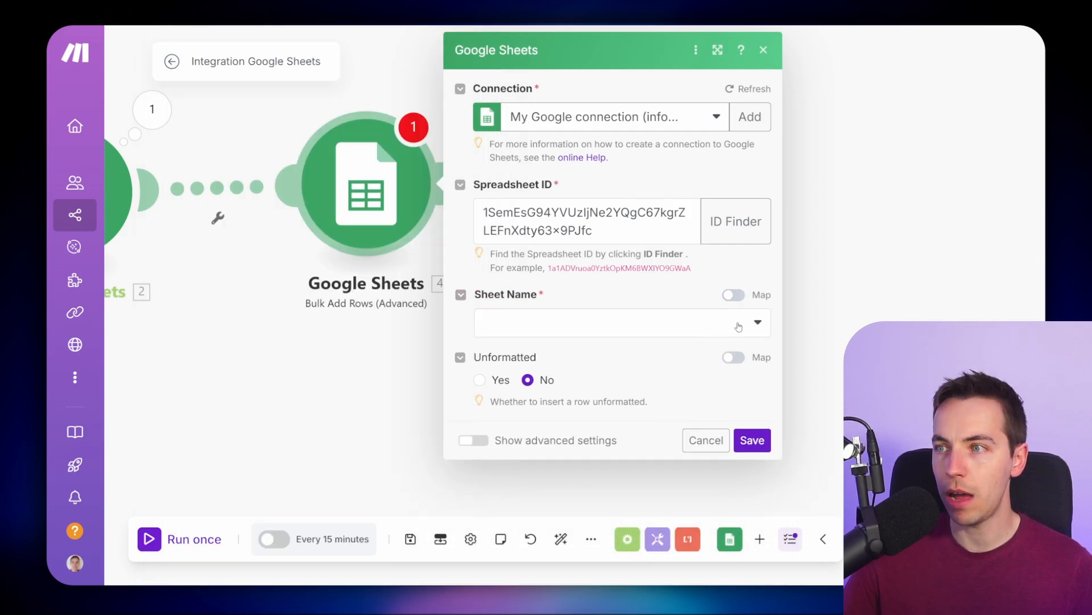
click(703, 323)
click(557, 349)
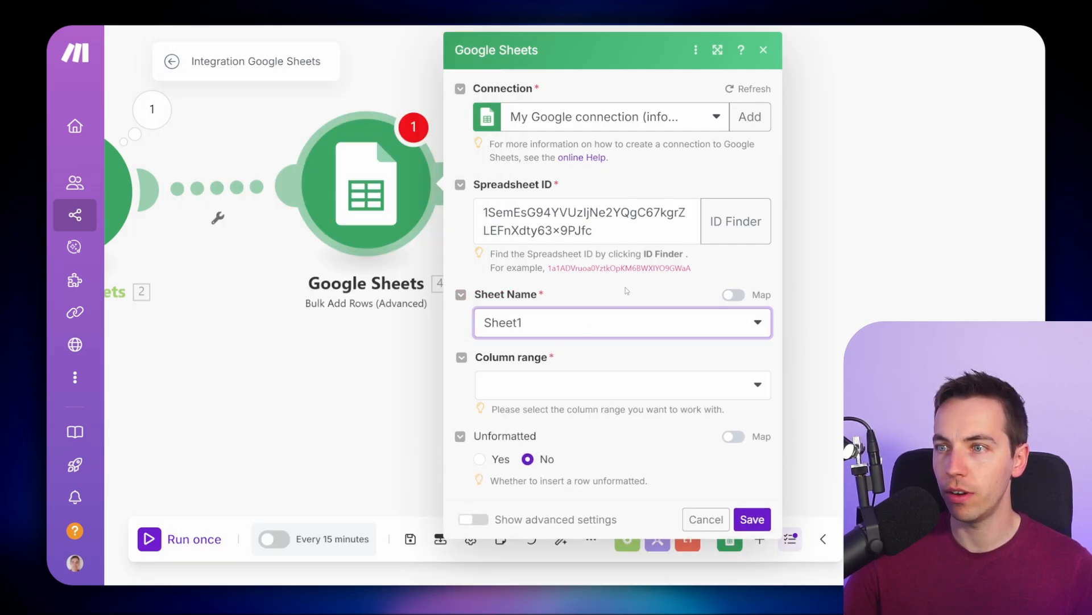
- Set the column range to A-Z, switch the Rows field to mapping mode, and save the module
click(742, 380)
click(555, 236)
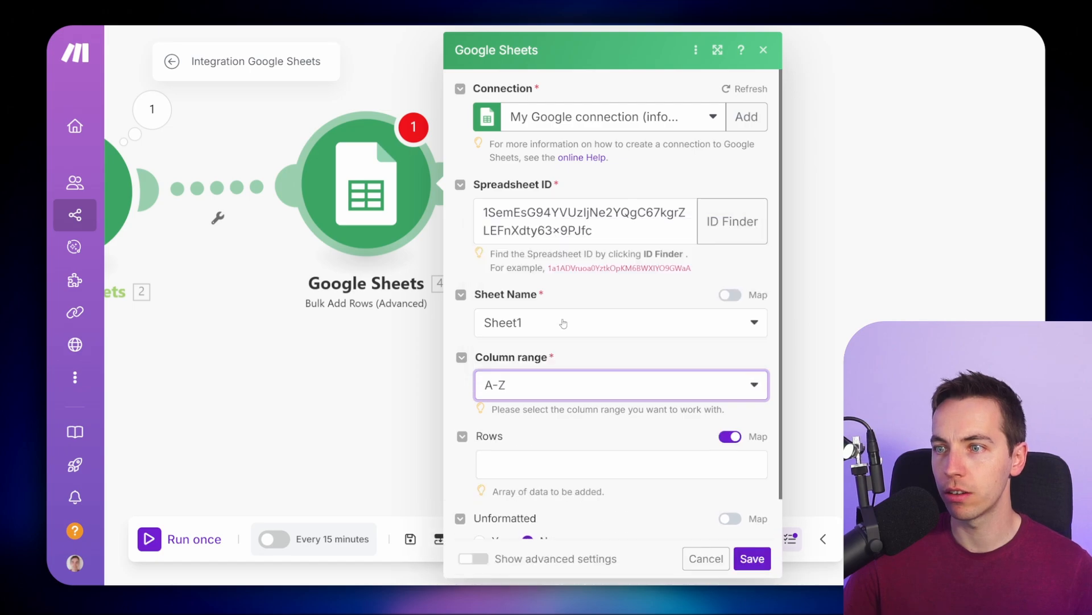
scroll(683, 364, down, 1)
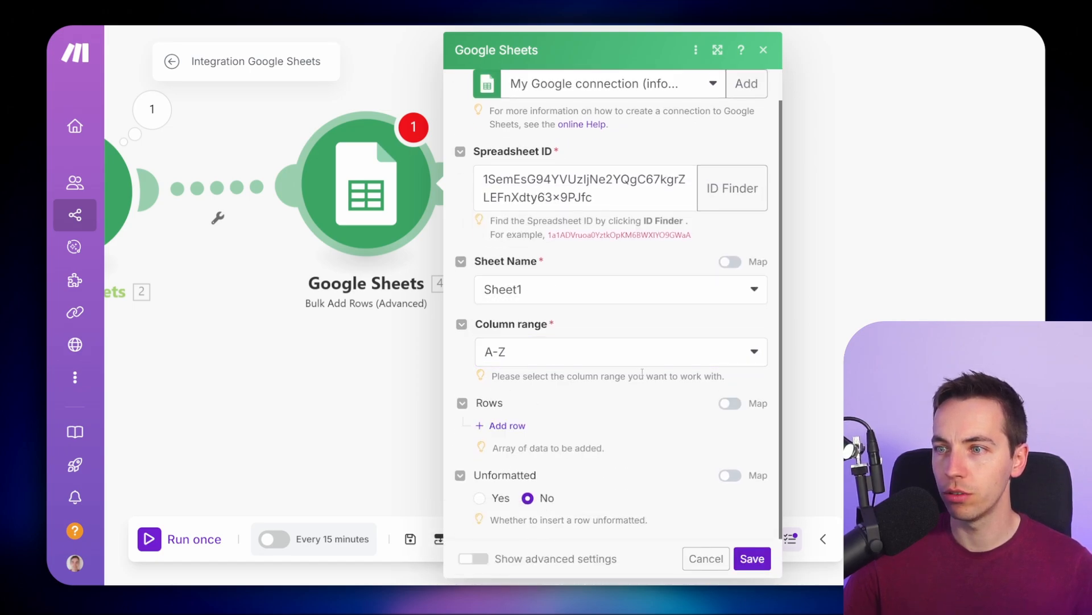
click(731, 404)
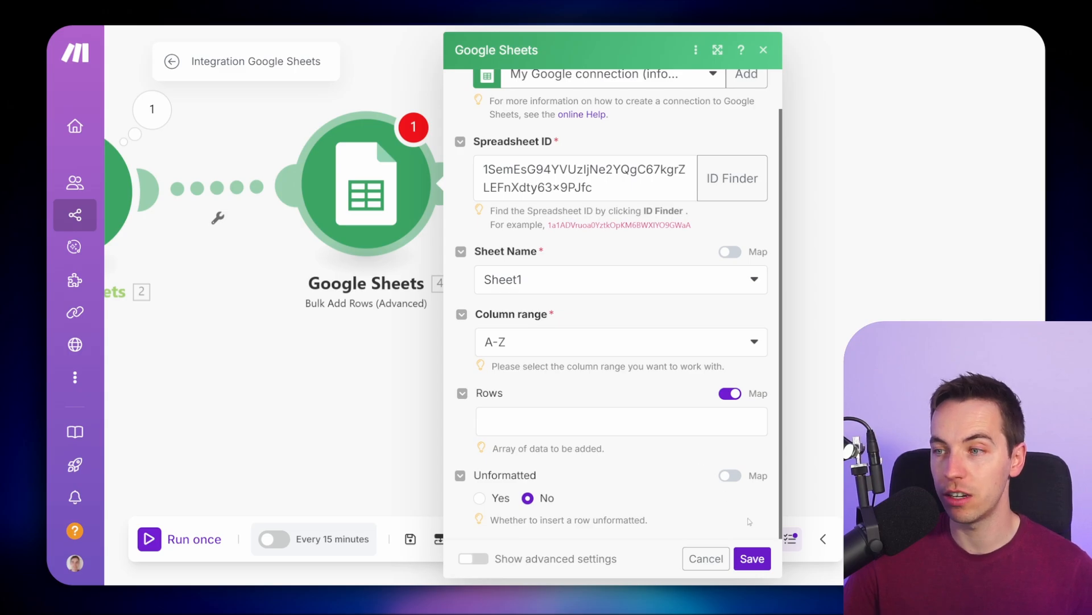
click(752, 558)
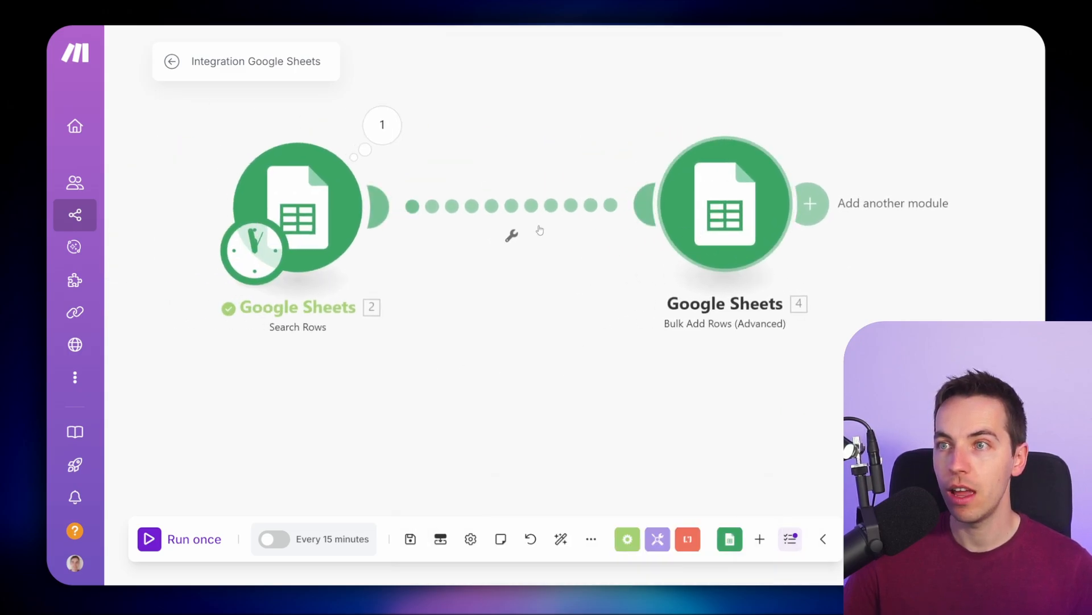
- Insert an Array aggregator module between the Search Rows and Bulk Add Rows modules
right_click(467, 215)
click(564, 322)
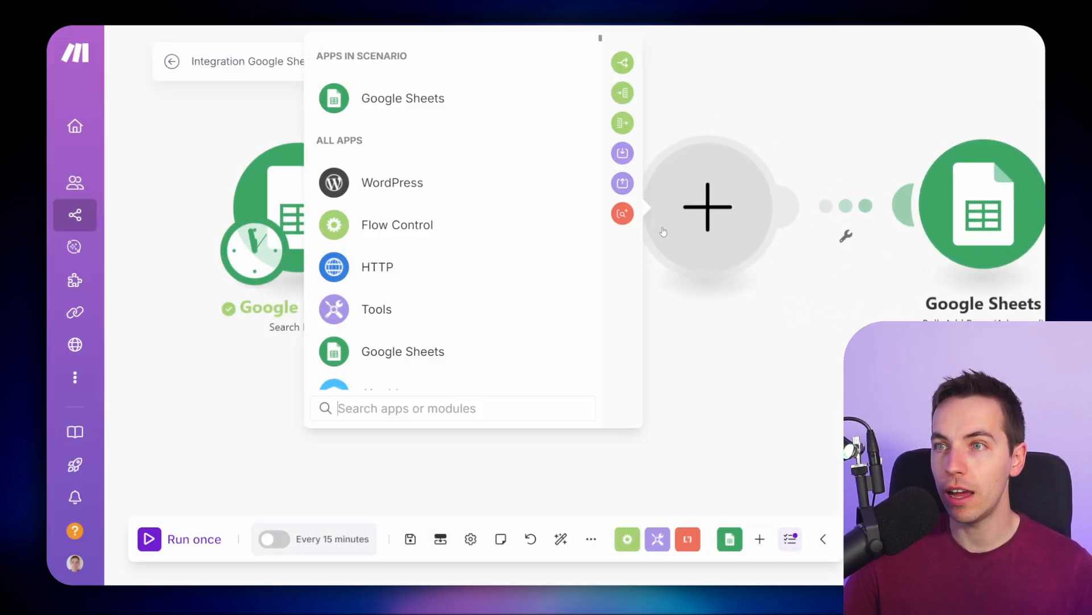
click(787, 242)
click(811, 312)
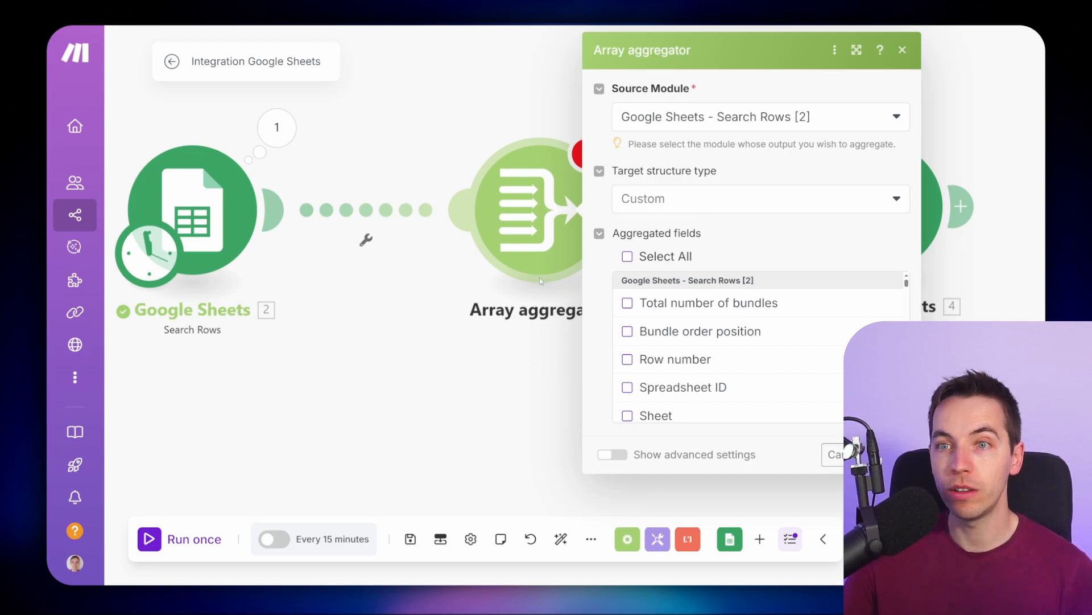
- Inspect the output bundles of the Search Rows module from the last run
click(361, 130)
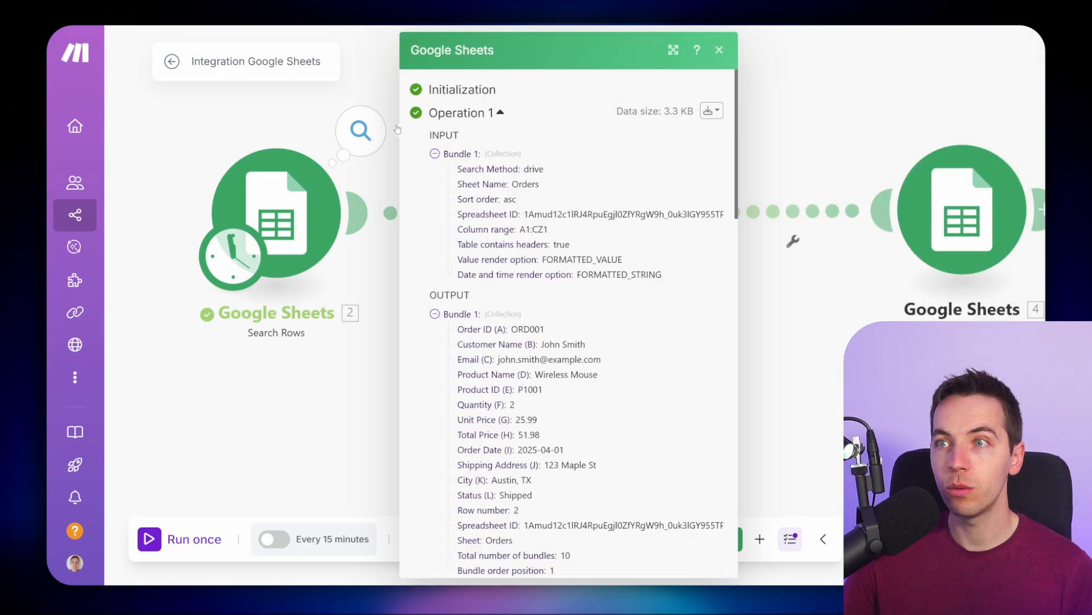
scroll(533, 195, down, 8)
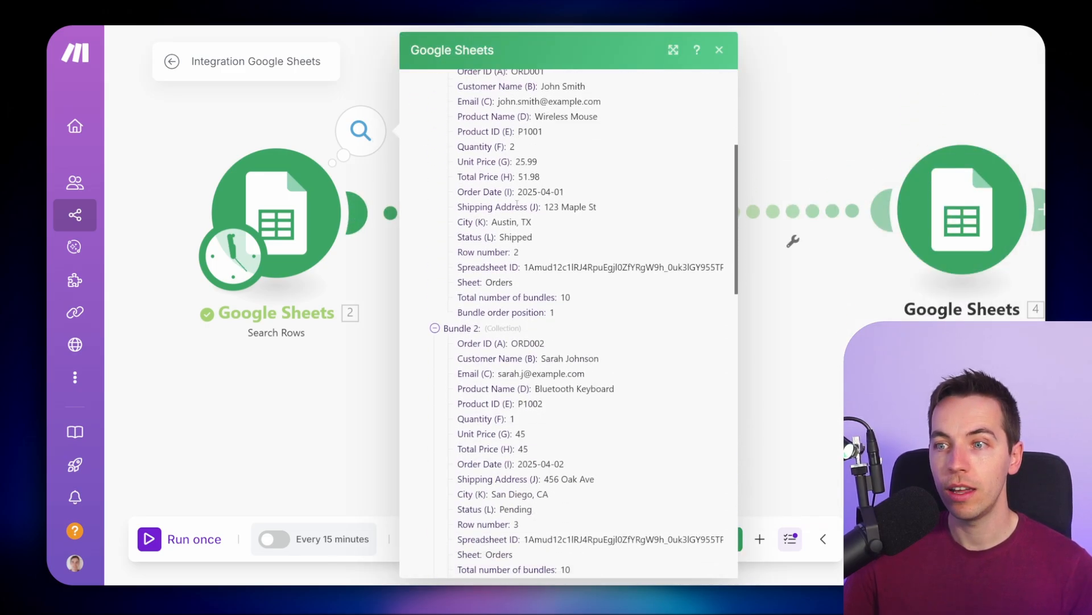
scroll(534, 195, down, 12)
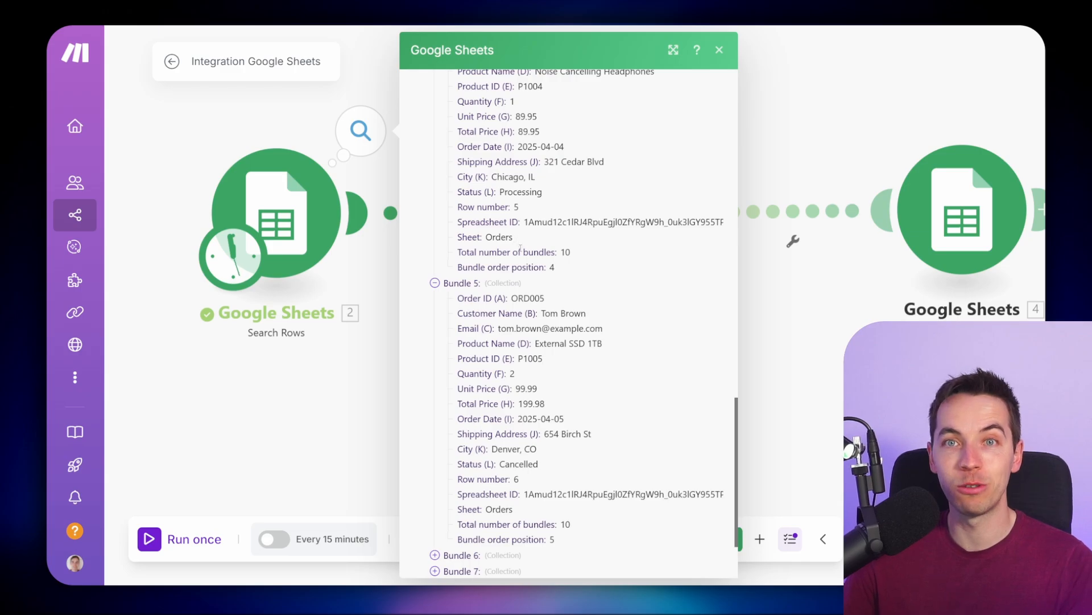
scroll(520, 248, down, 2)
click(389, 392)
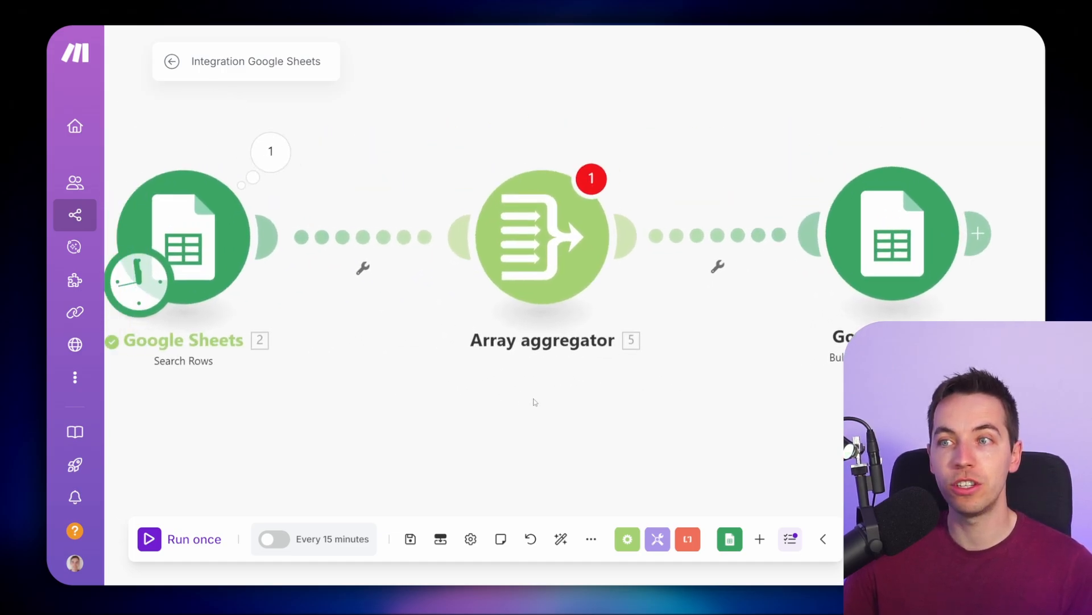
- Set the Array aggregator's target structure type to the Google Sheets Bulk Add Rows (Advanced) Rows
click(306, 156)
scroll(468, 305, down, 8)
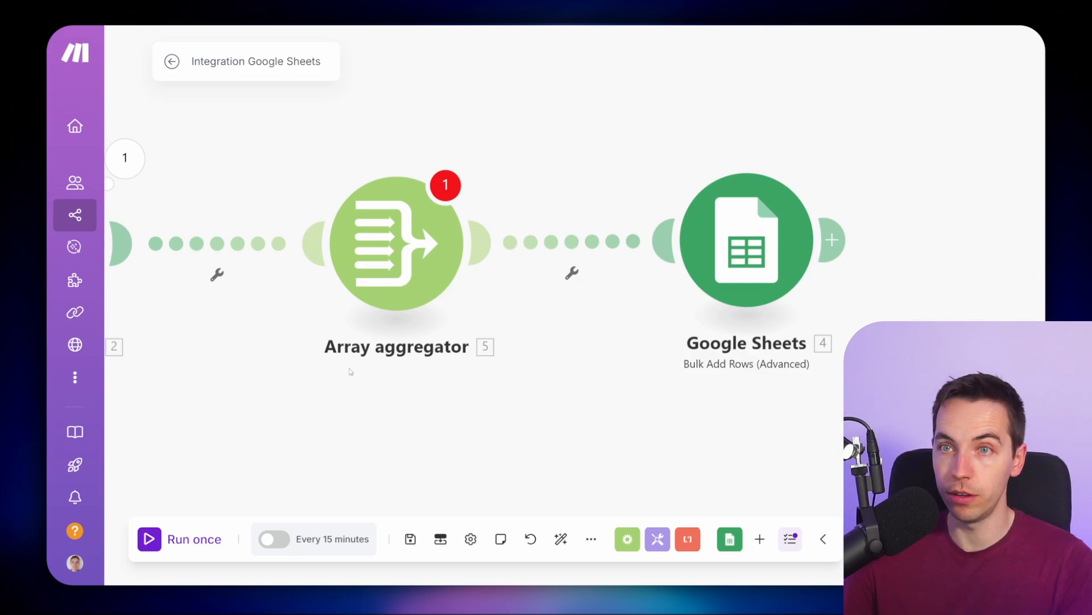
drag(351, 372, 457, 375)
click(503, 266)
drag(408, 406, 429, 375)
scroll(429, 376, down, 1)
click(346, 370)
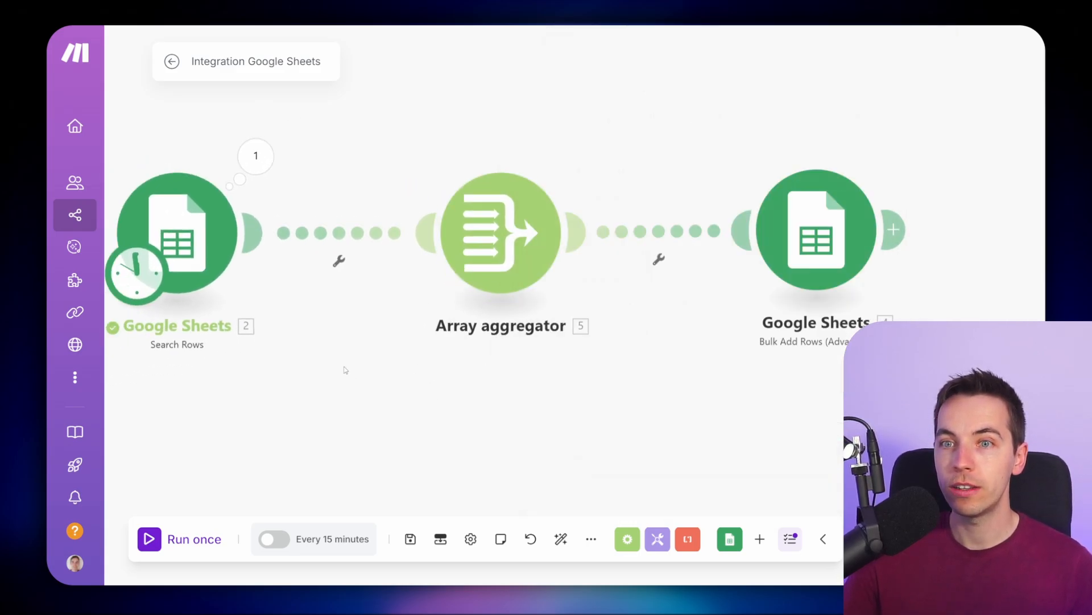
click(532, 265)
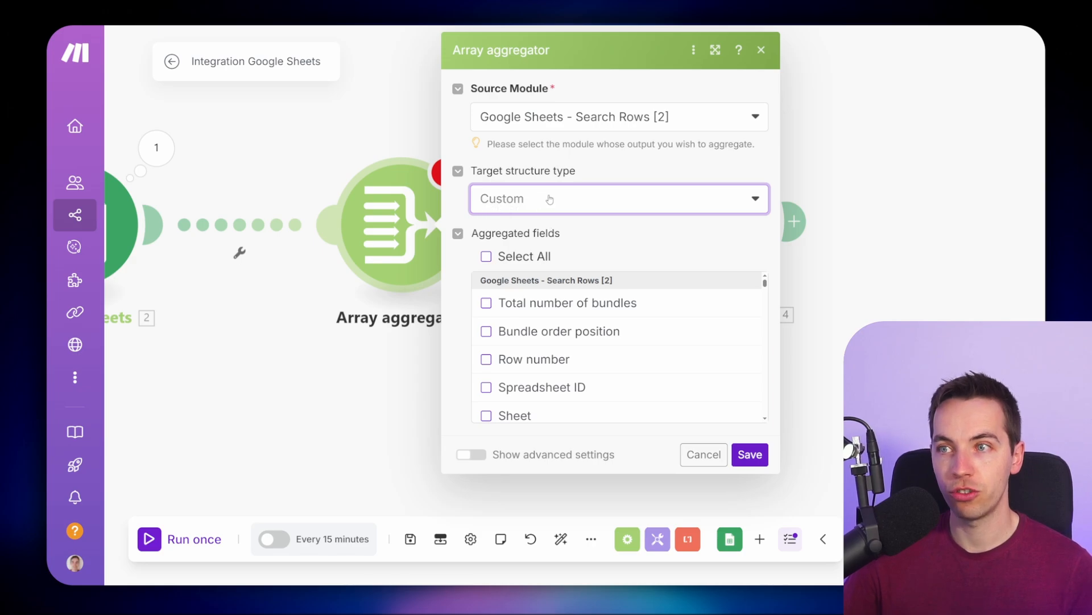
click(544, 202)
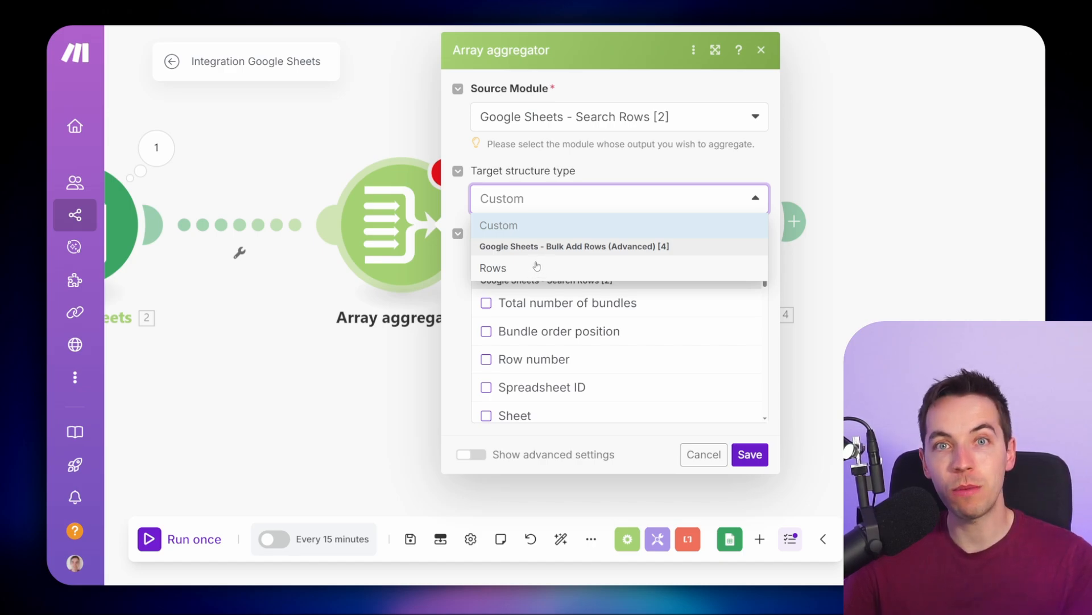
click(518, 271)
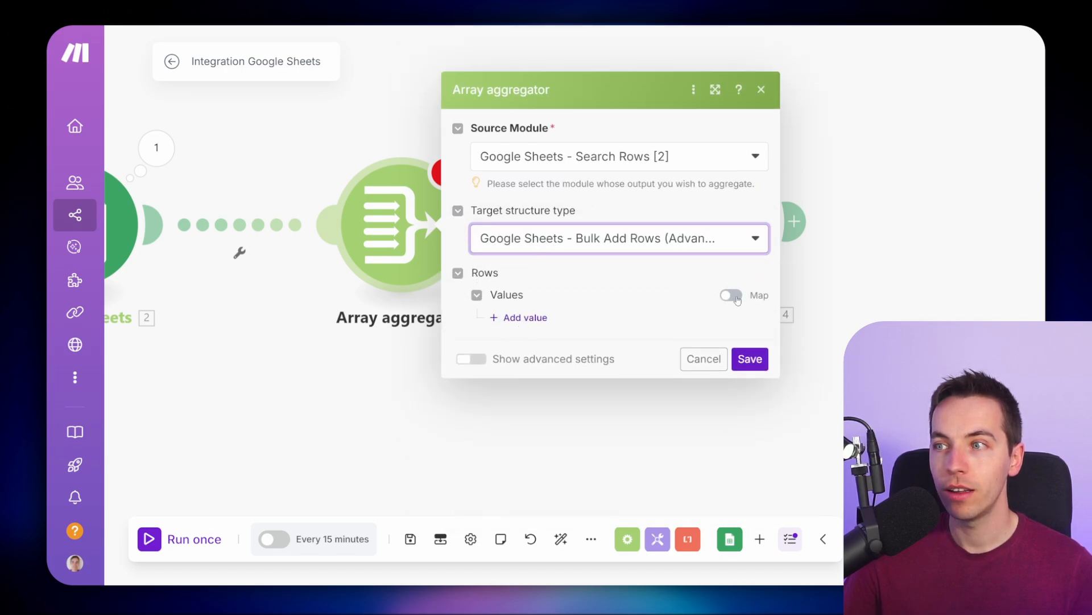
- Add two value columns to the aggregator's Rows values
click(519, 316)
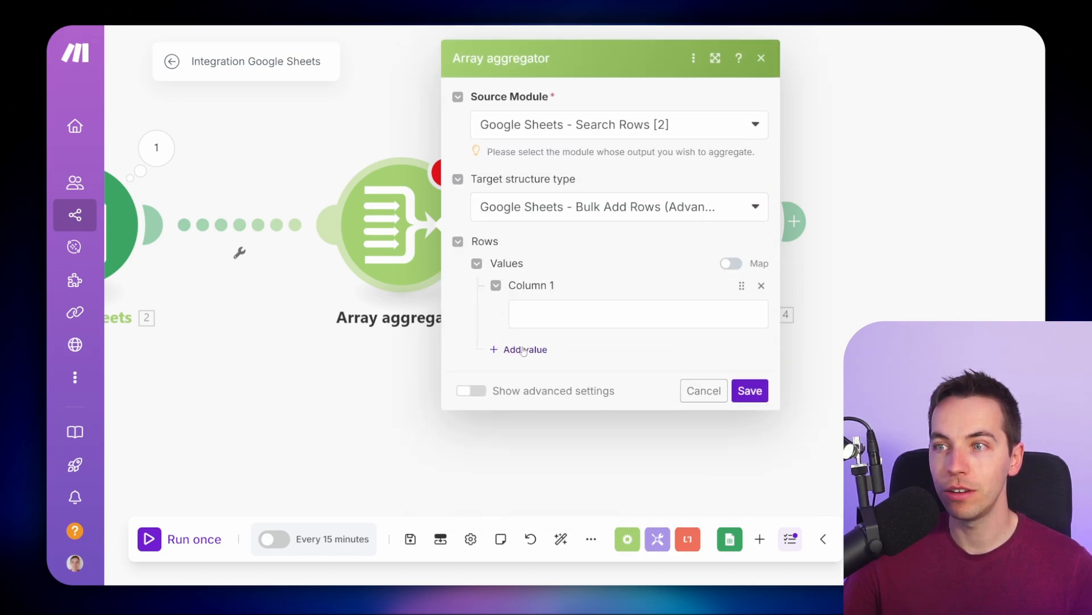
click(524, 349)
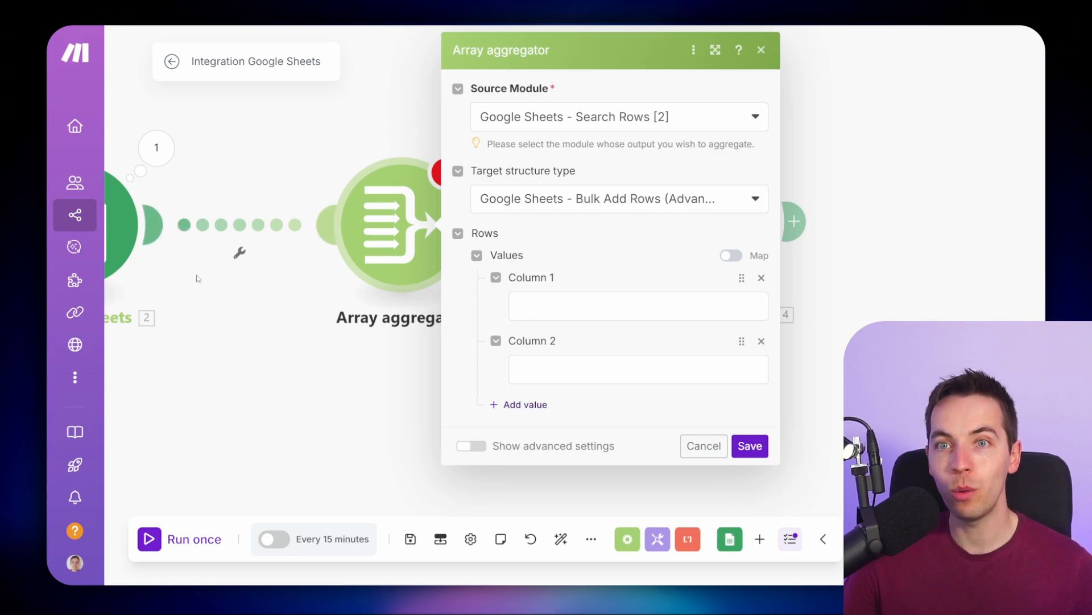
drag(247, 335, 346, 332)
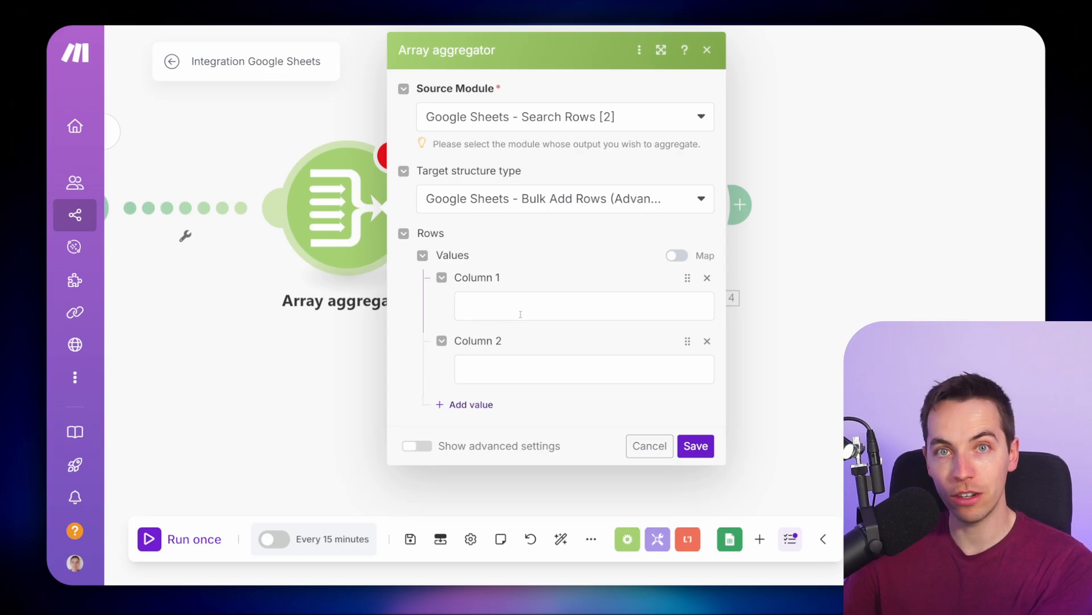
drag(314, 357, 372, 351)
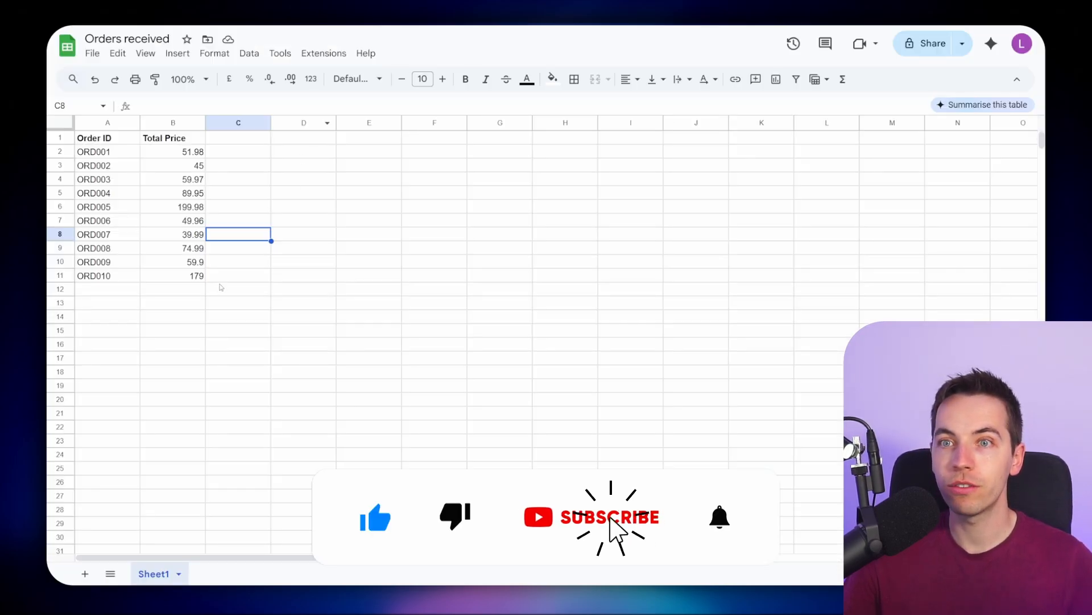
- In the Orders received spreadsheet, clear the previously added order rows
drag(238, 288, 105, 160)
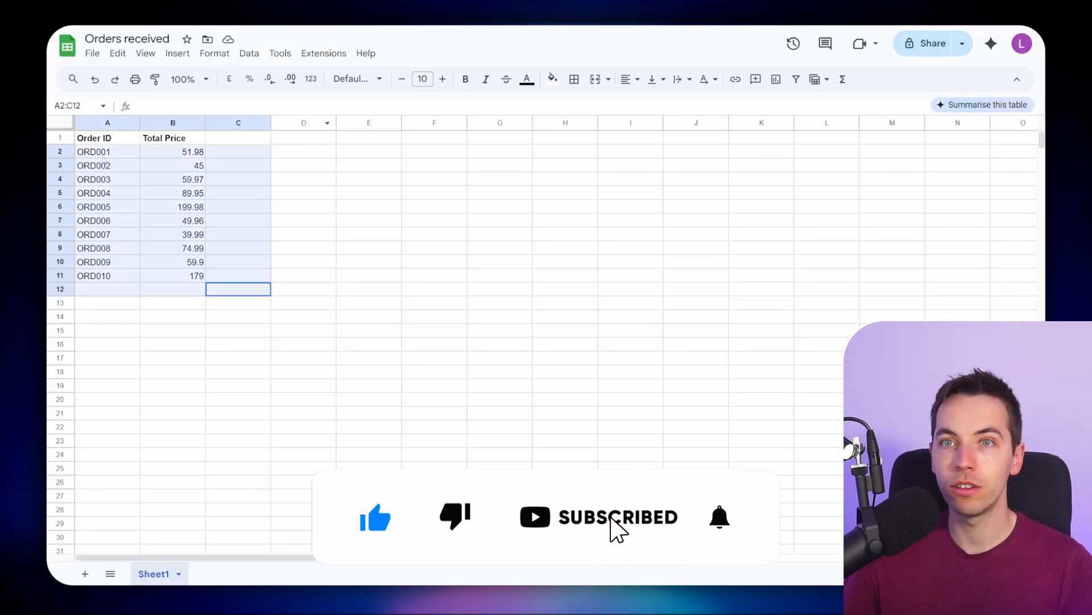
key(Delete)
click(107, 138)
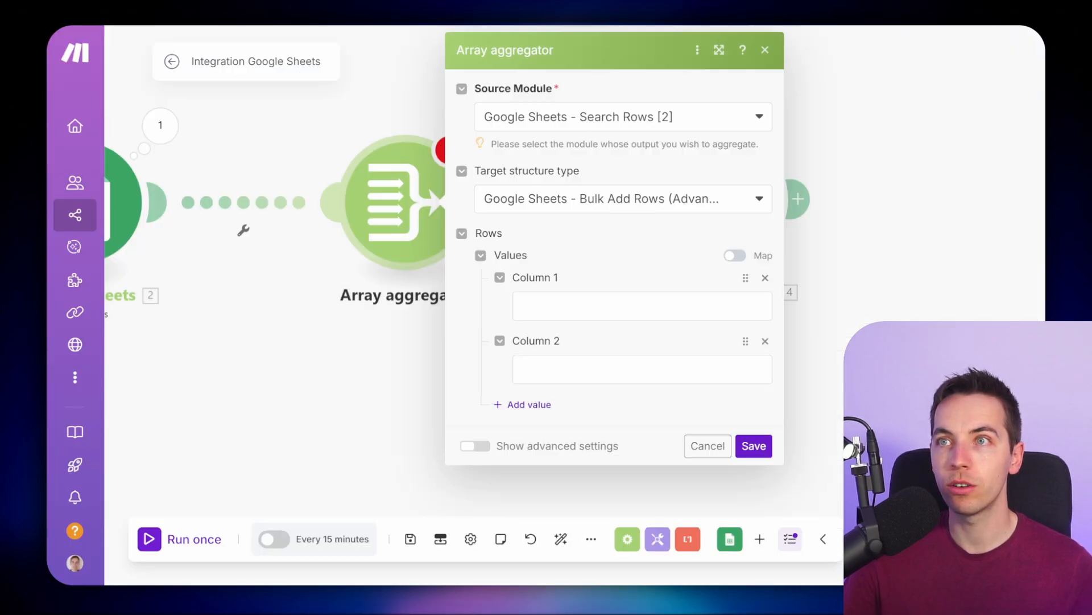
- Map Order ID (A) to Column 1 and Total Price (H) to Column 2, then save the aggregator
click(569, 309)
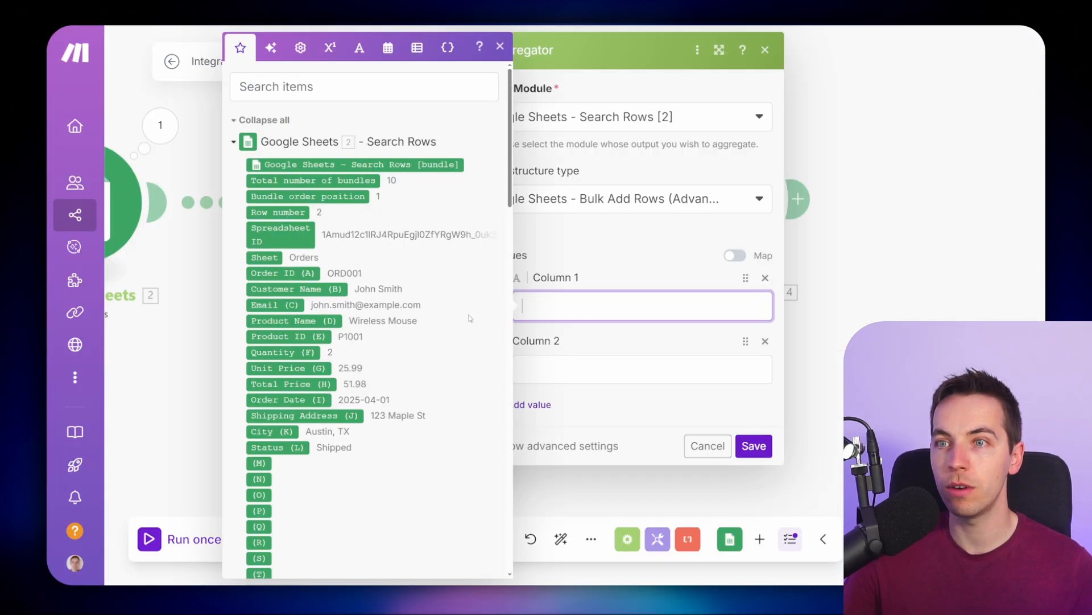
click(292, 274)
click(584, 367)
click(318, 382)
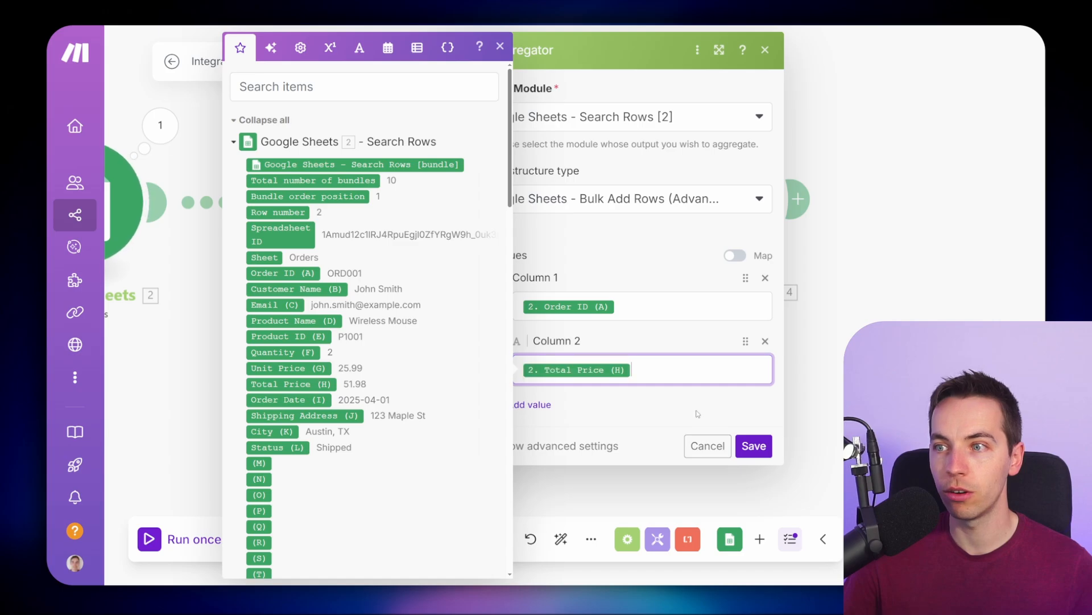
click(754, 446)
drag(643, 429, 512, 416)
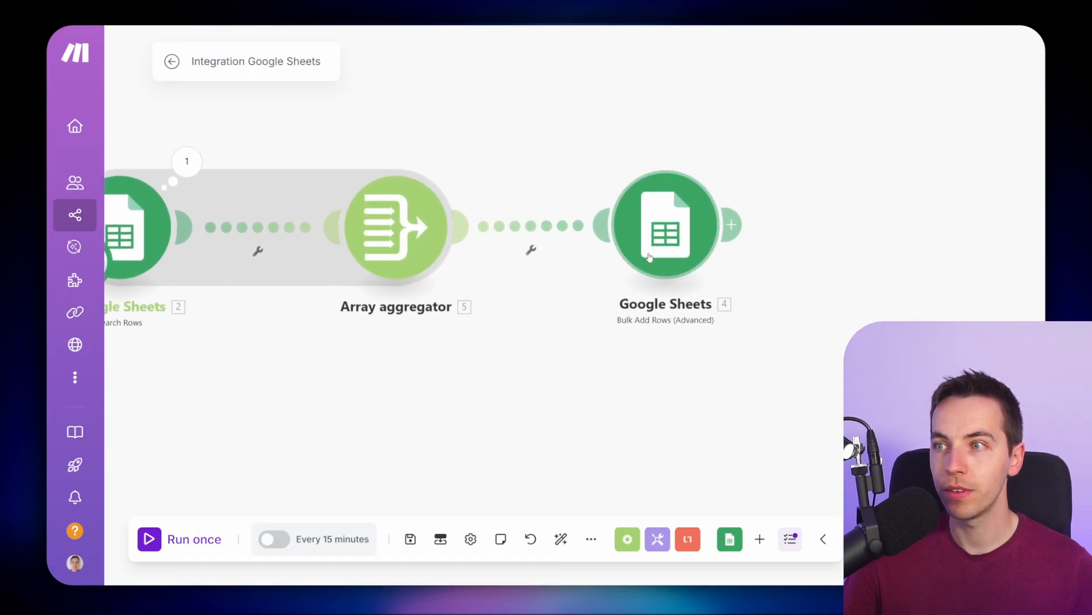
- Map the aggregator's Array[] into the Bulk Add Rows Rows field and save the module
drag(647, 250, 610, 253)
click(610, 253)
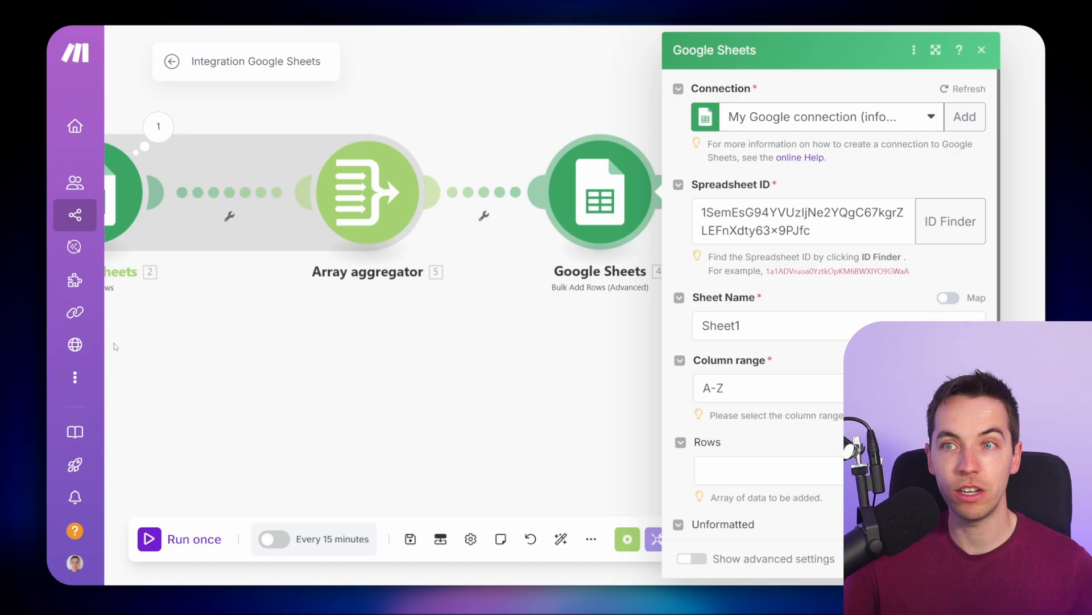
drag(402, 380, 271, 379)
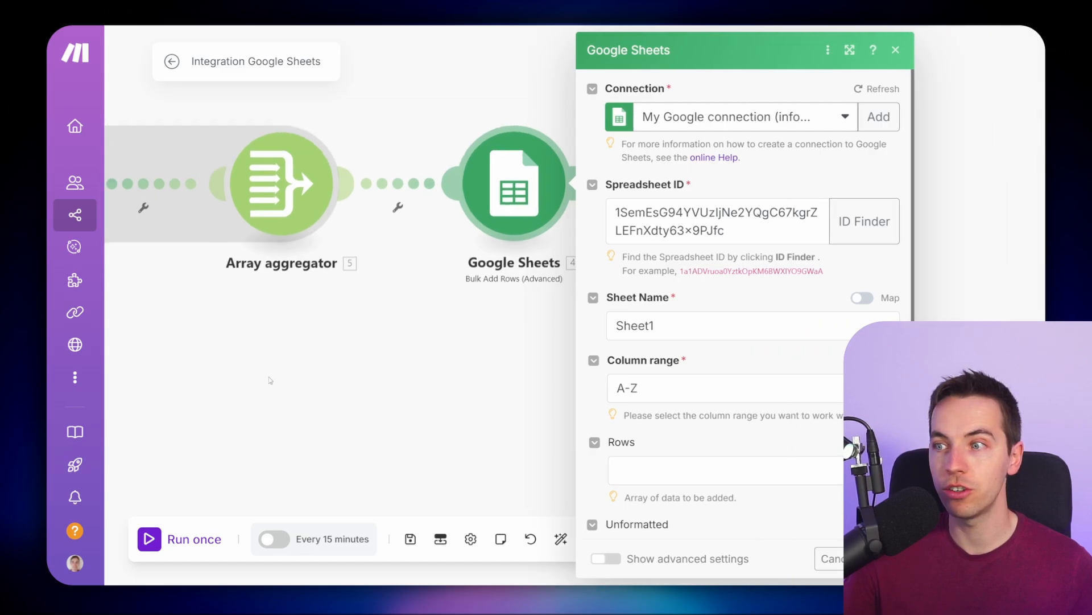
scroll(534, 371, down, 2)
click(518, 418)
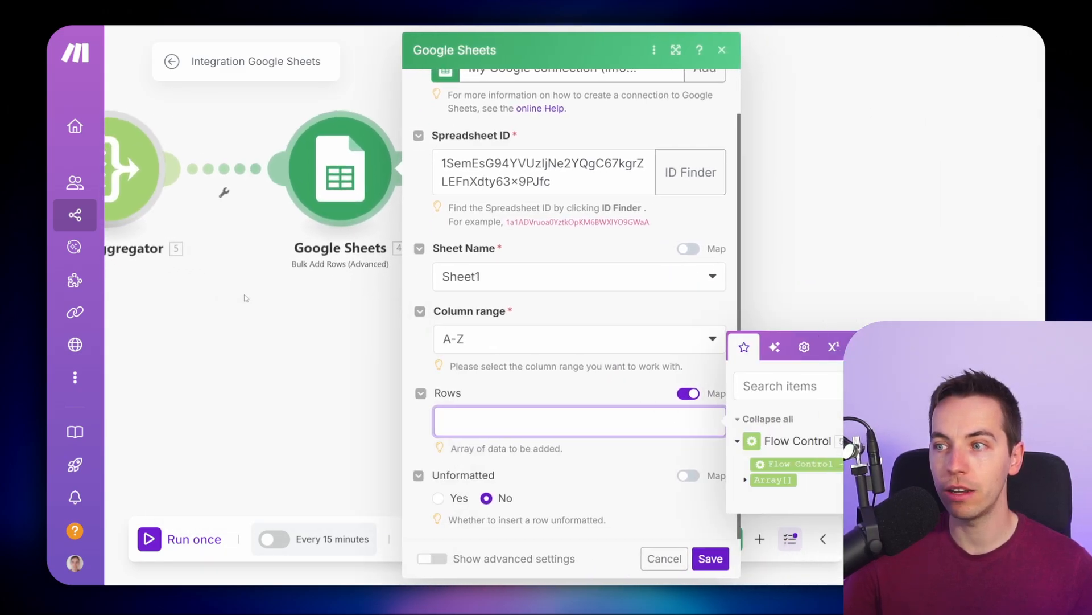
click(736, 478)
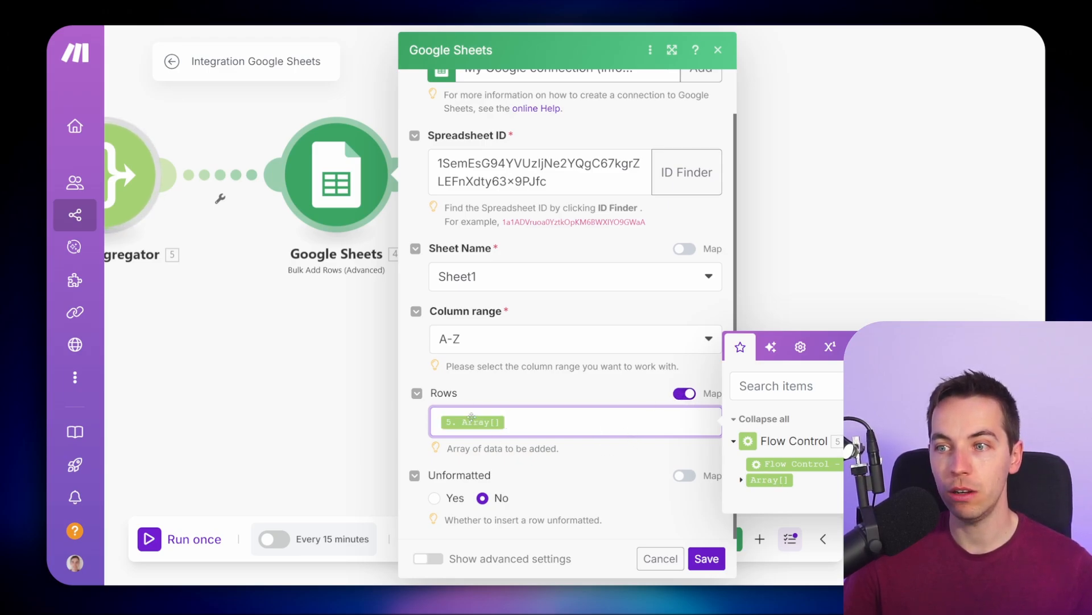
drag(326, 404, 364, 410)
drag(314, 319, 360, 315)
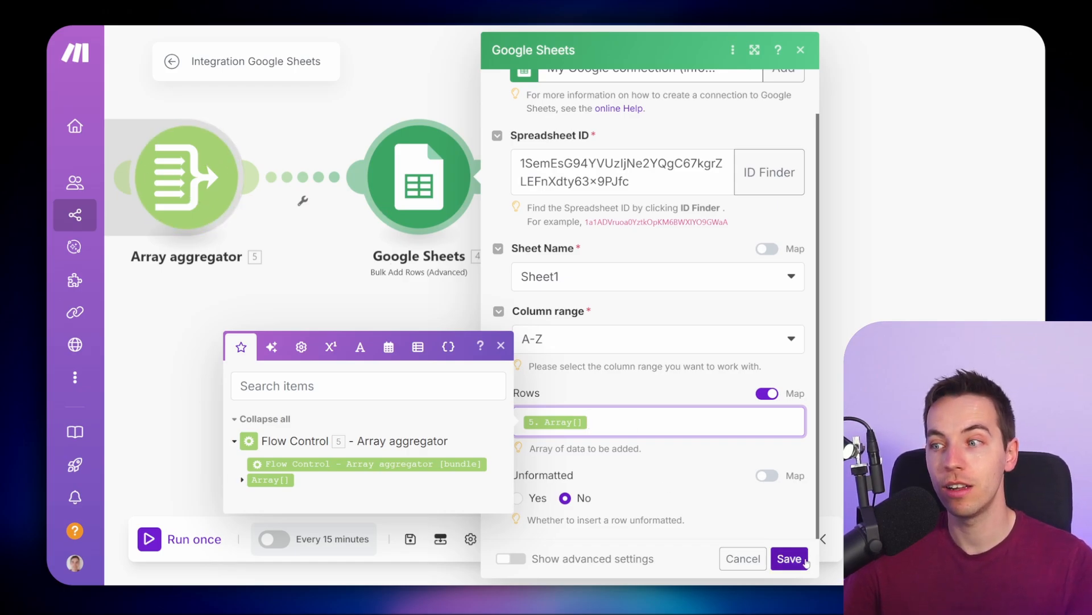
click(789, 558)
- Save the scenario, run it once, and check the Orders received spreadsheet
click(410, 537)
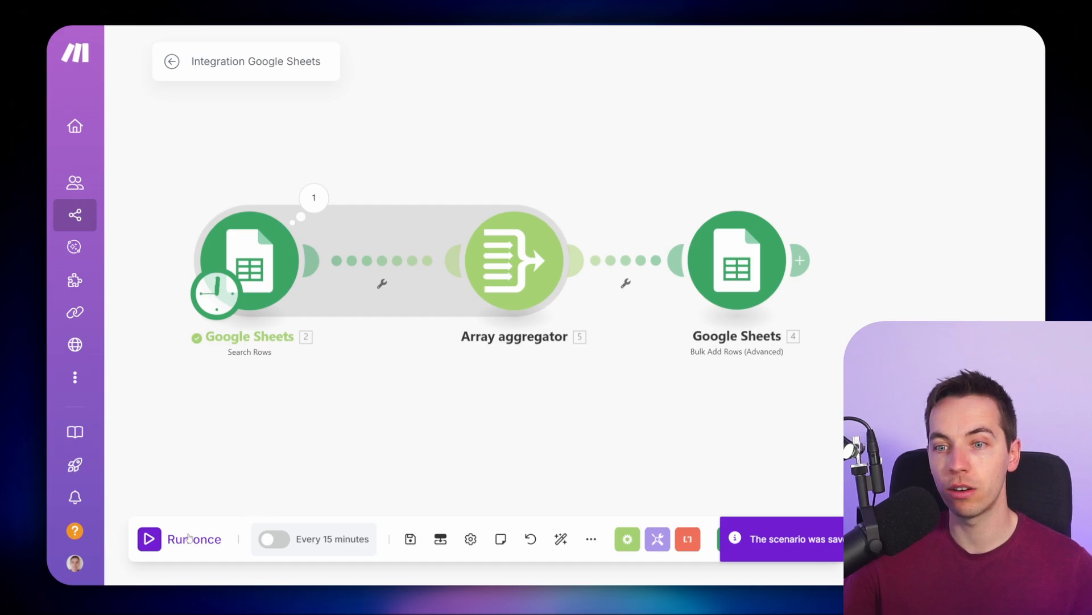
click(149, 539)
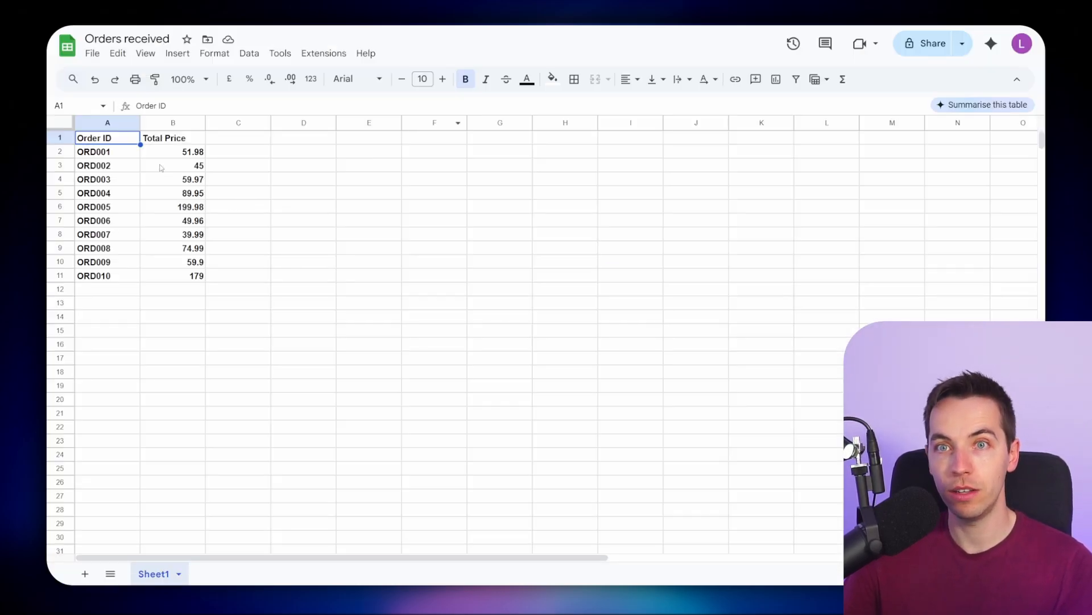
drag(122, 154, 187, 275)
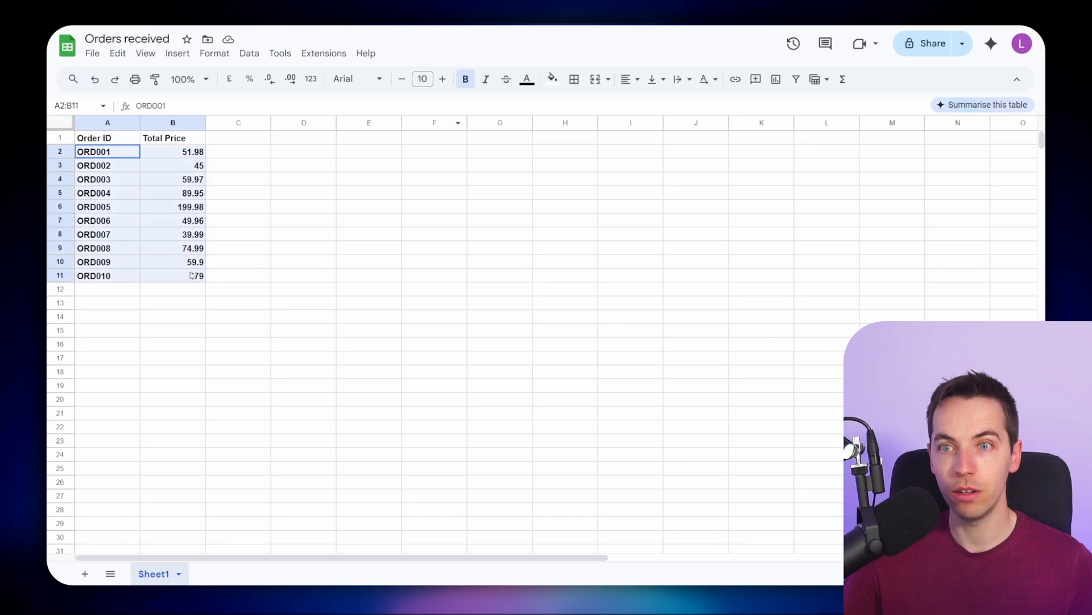
- Open the Array aggregator's operation output and expand the aggregated array items to inspect their values
key(ctrl+b)
click(319, 179)
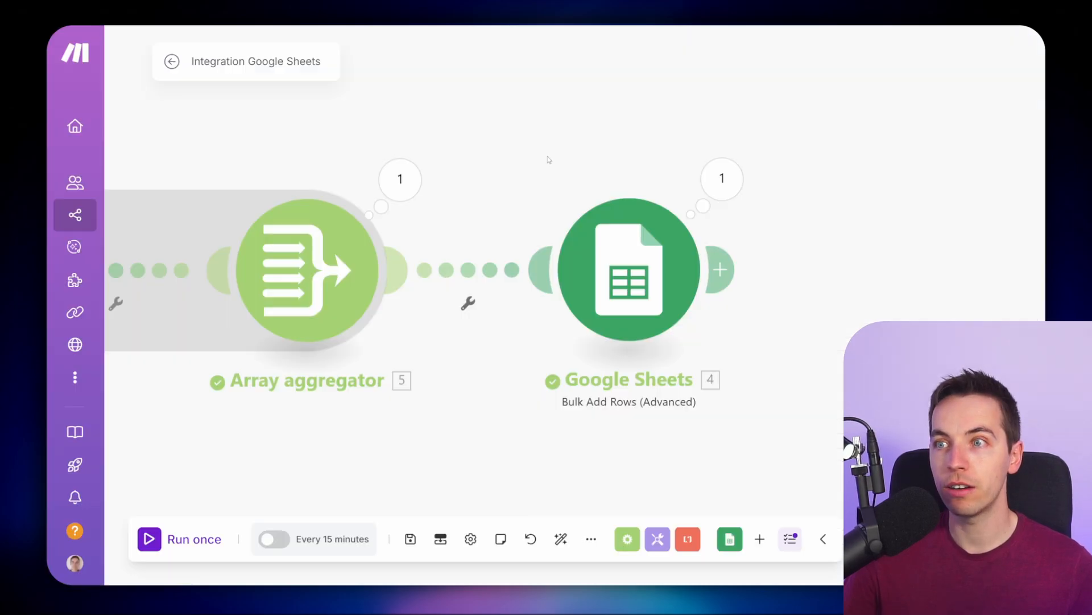
click(474, 166)
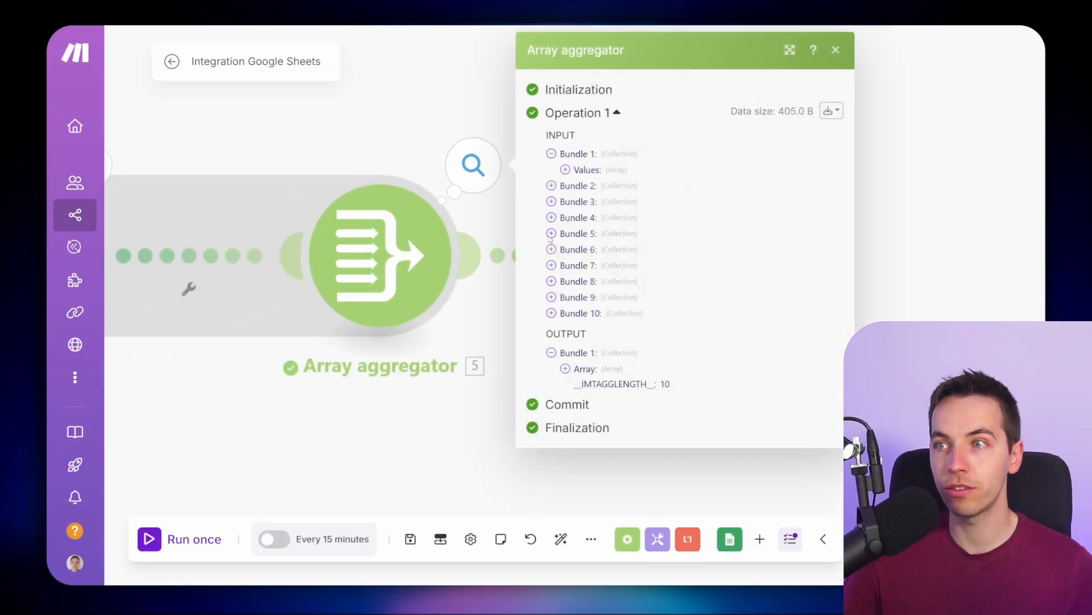
drag(399, 431, 335, 370)
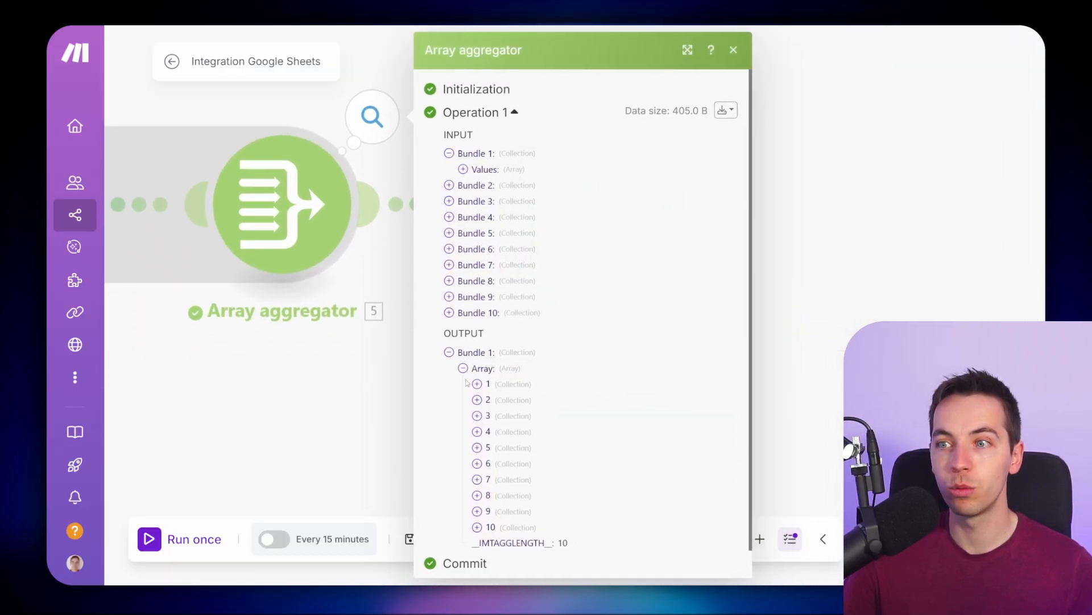
scroll(477, 404, down, 1)
click(478, 418)
click(478, 402)
click(478, 387)
click(478, 371)
click(478, 355)
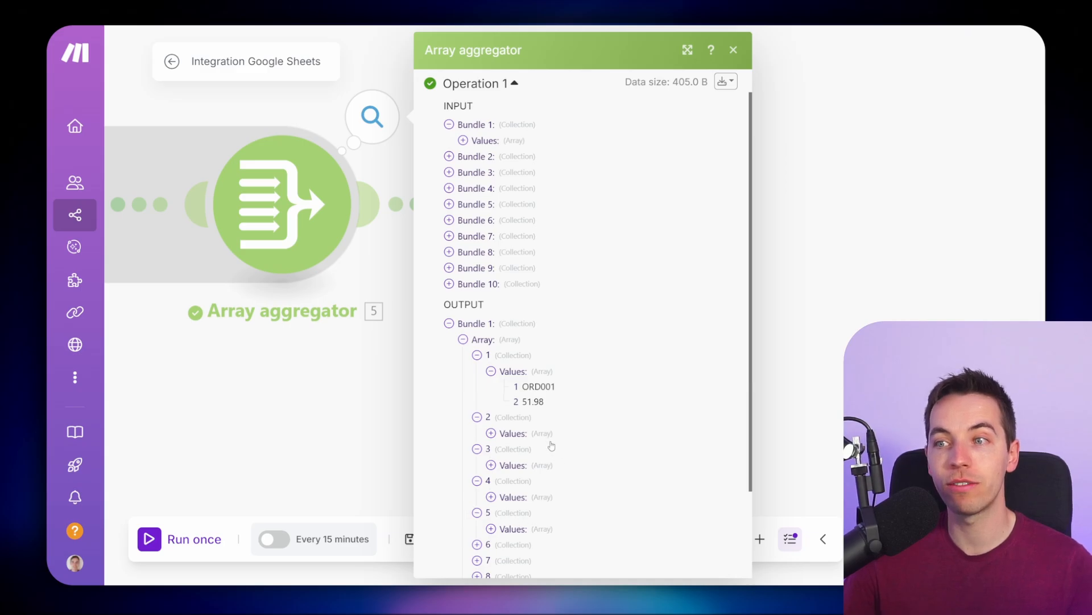
click(369, 406)
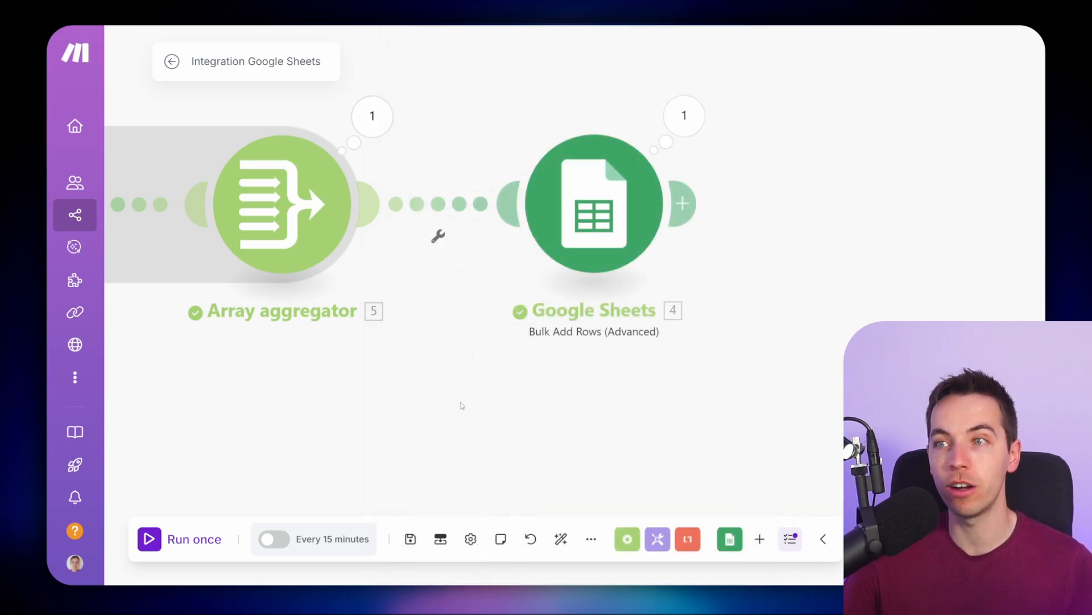
- Compare the rows in the source Orders sheet with the scenario's aggregated output
drag(369, 406, 261, 405)
click(576, 113)
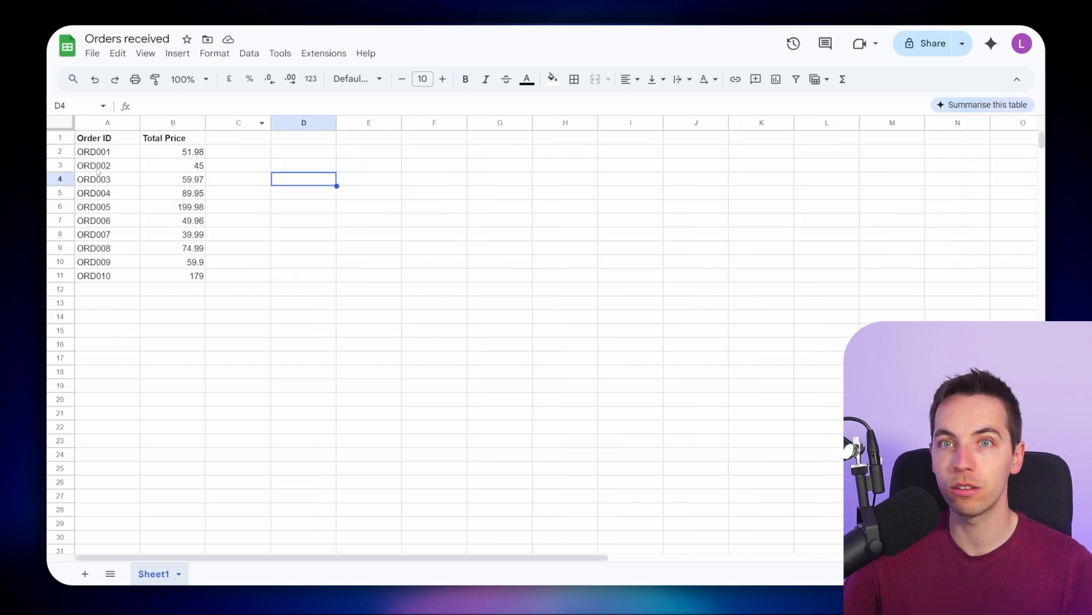
drag(102, 153, 171, 275)
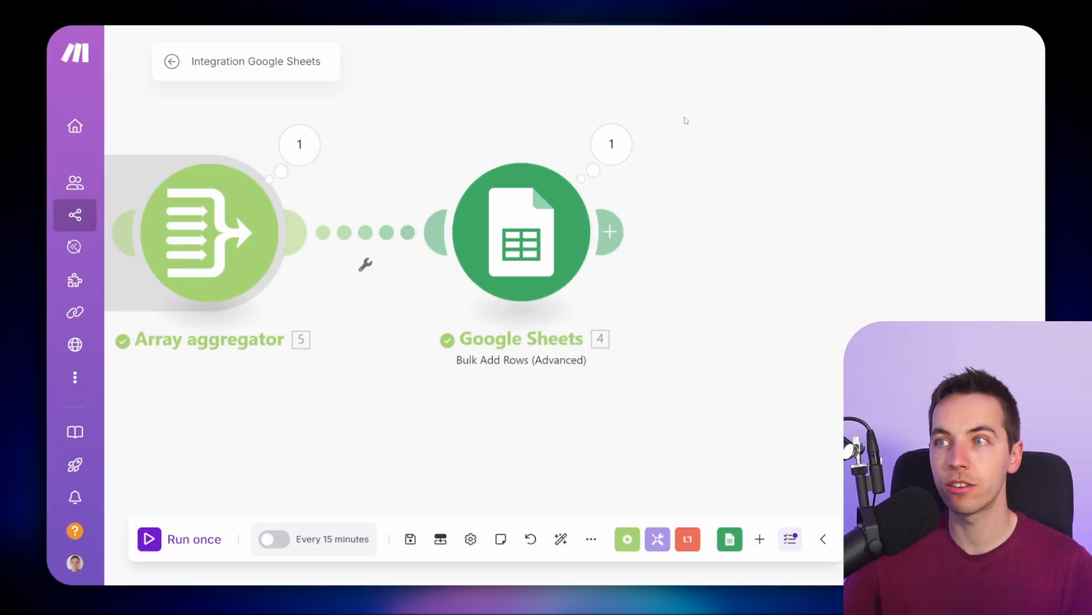
drag(437, 441, 586, 446)
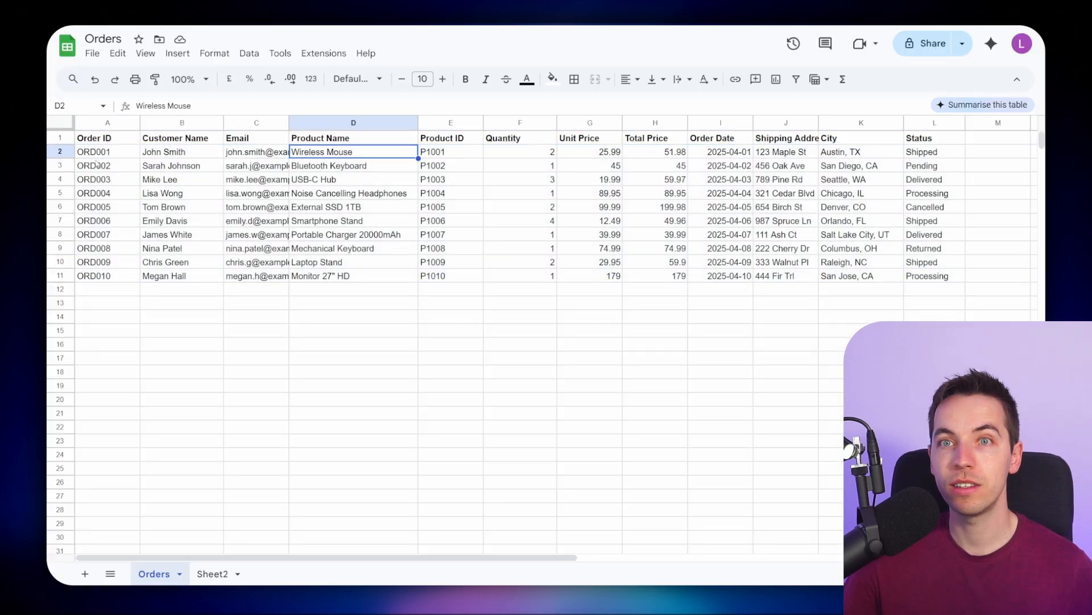
drag(60, 151, 60, 275)
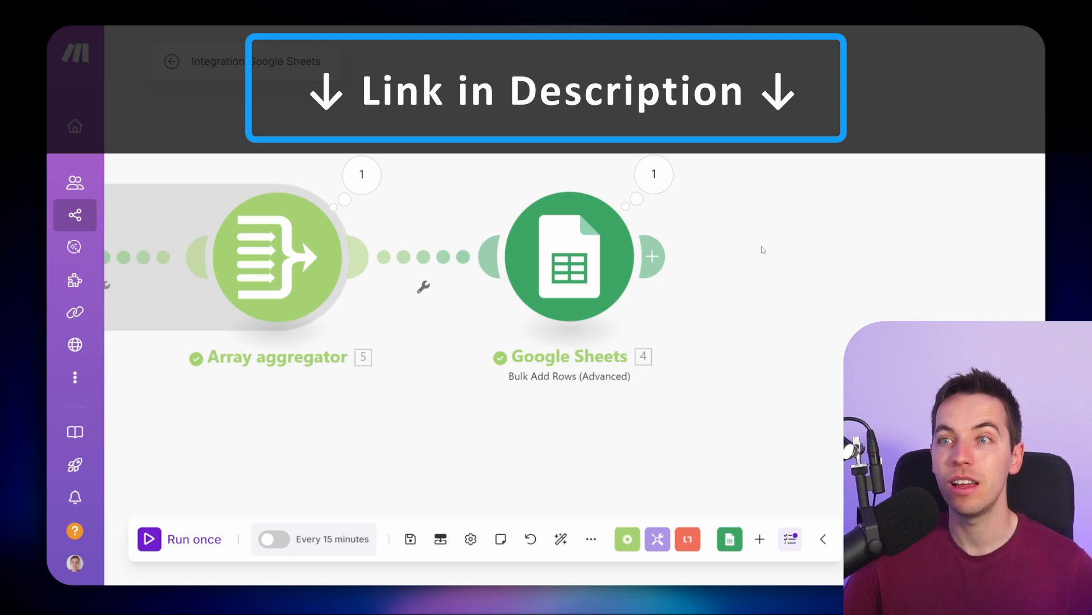
drag(763, 250, 911, 256)
scroll(910, 256, down, 1)
drag(889, 306, 912, 302)
scroll(843, 258, up, 1)
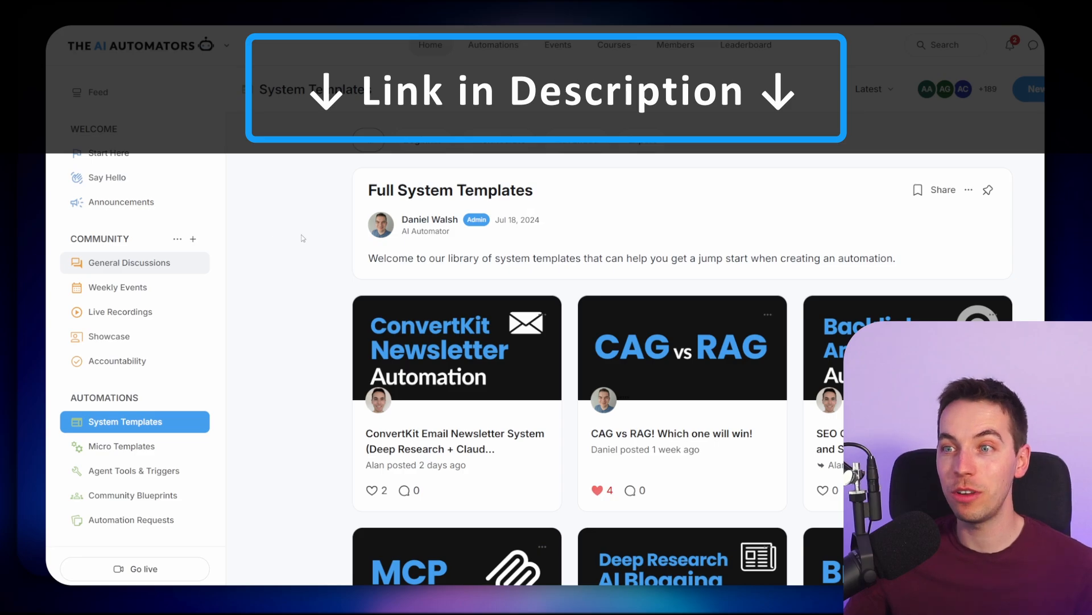
scroll(303, 238, down, 3)
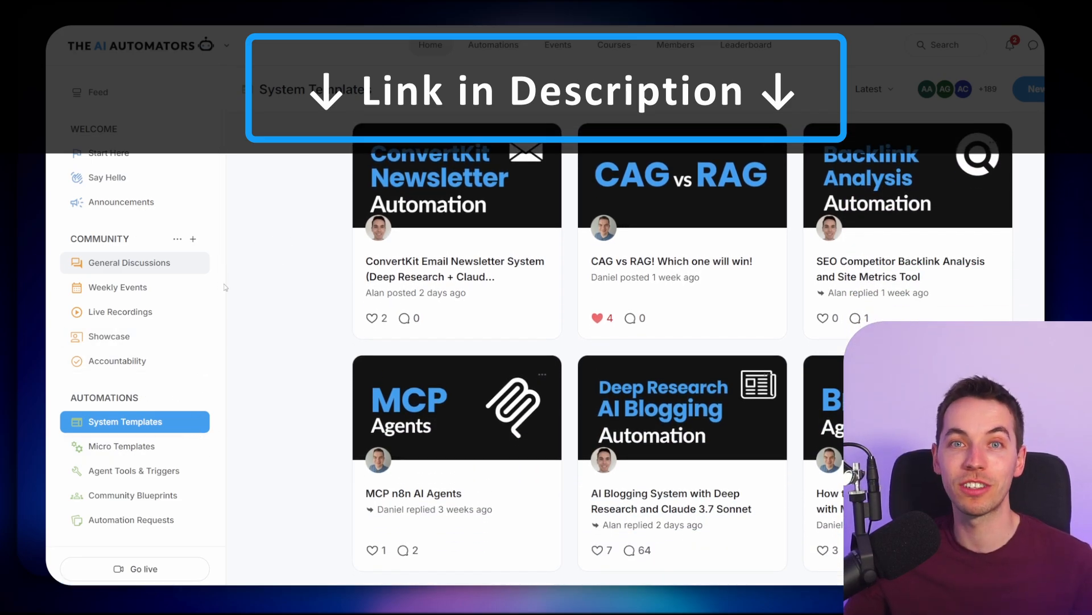
click(165, 266)
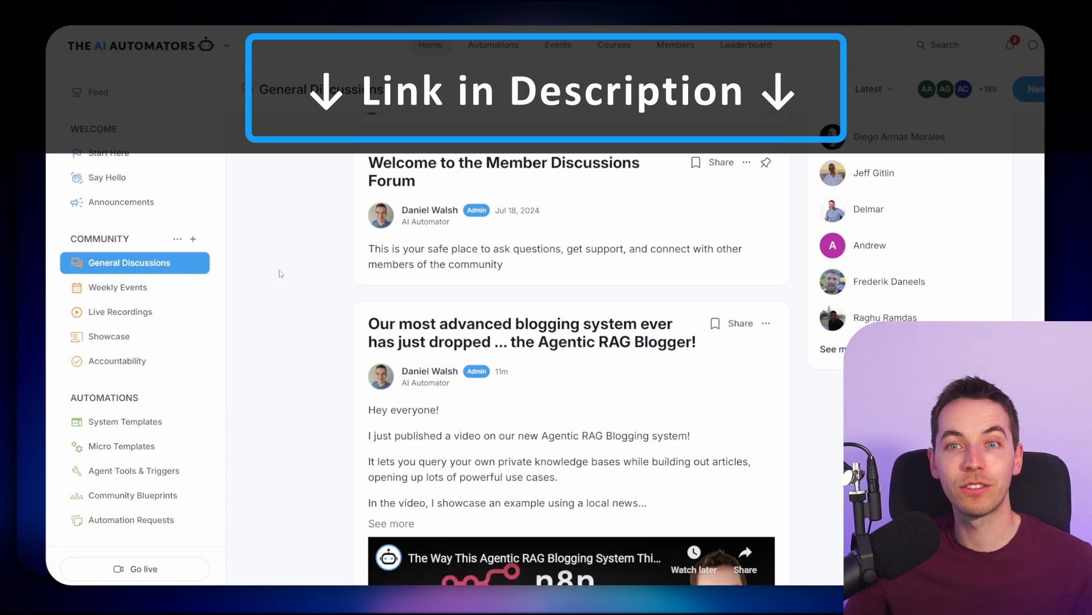
click(176, 287)
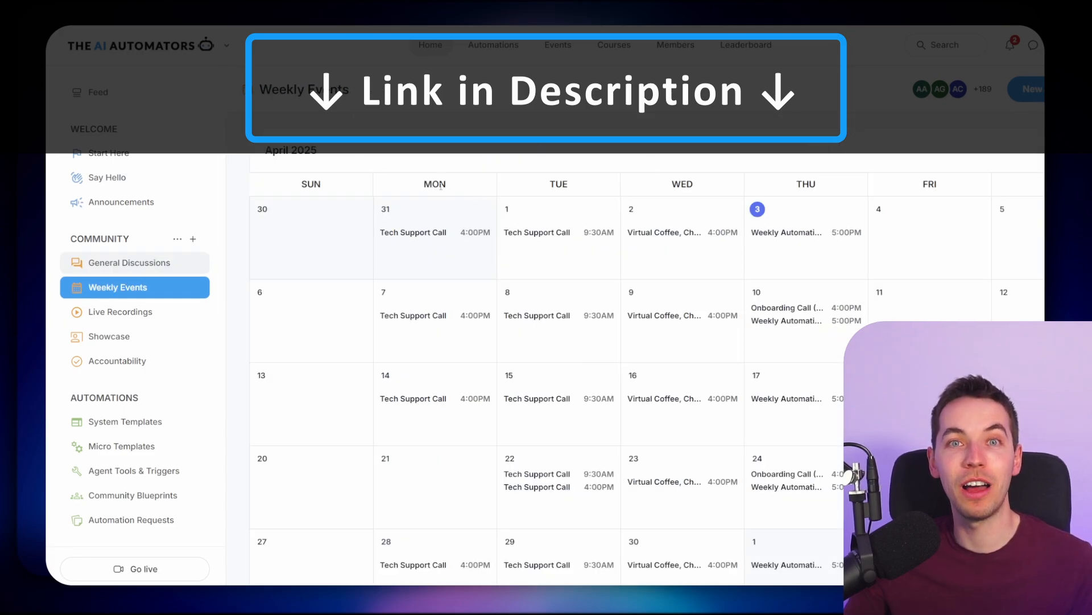